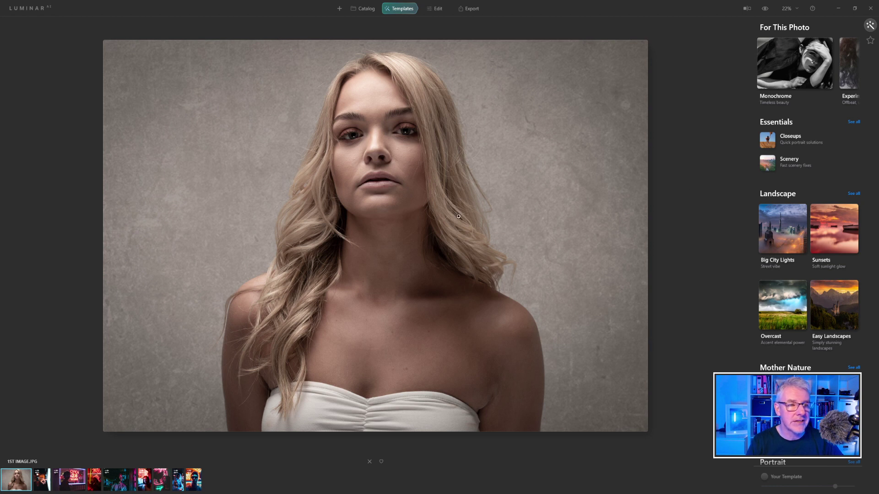
left_click(44, 12)
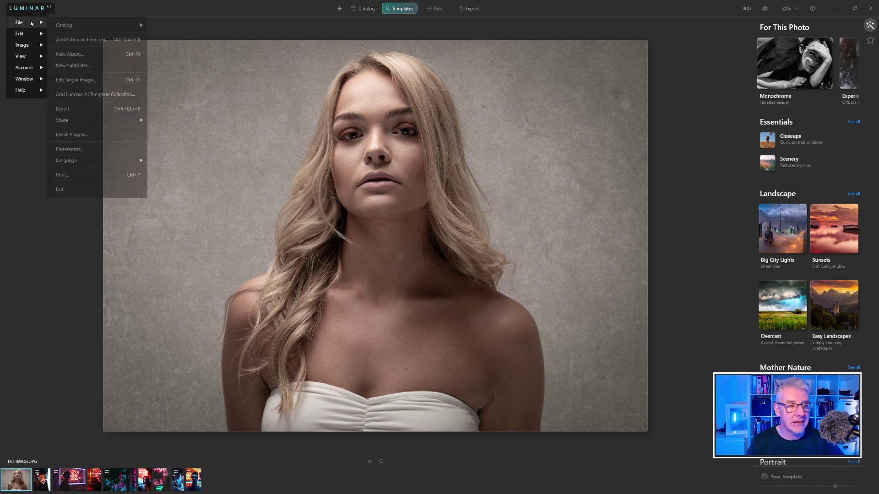
mouse_move(31, 33)
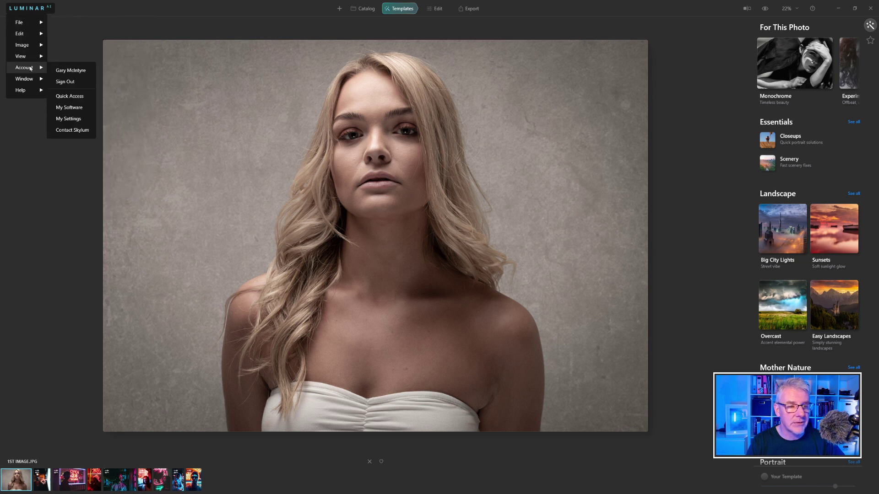
mouse_move(31, 91)
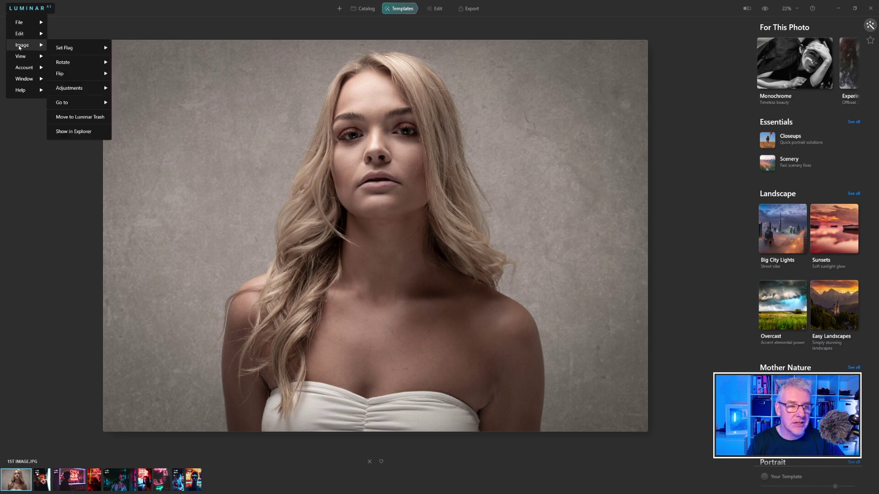
mouse_move(84, 47)
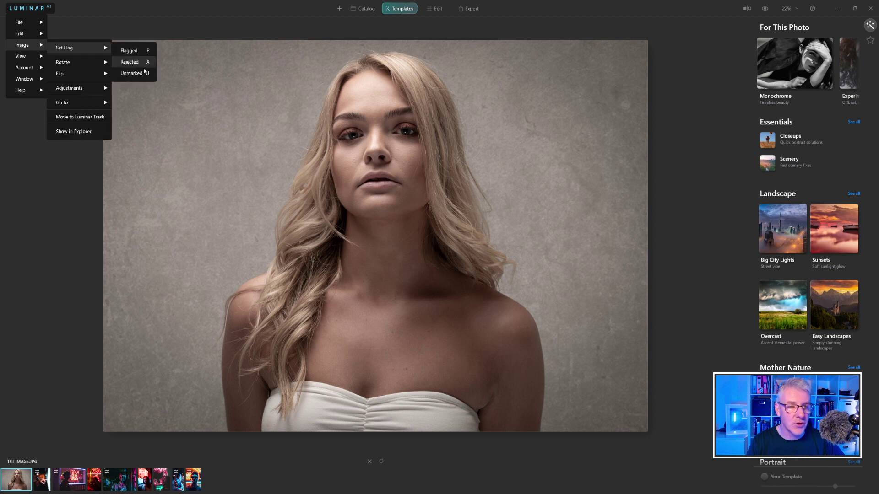
left_click(194, 13)
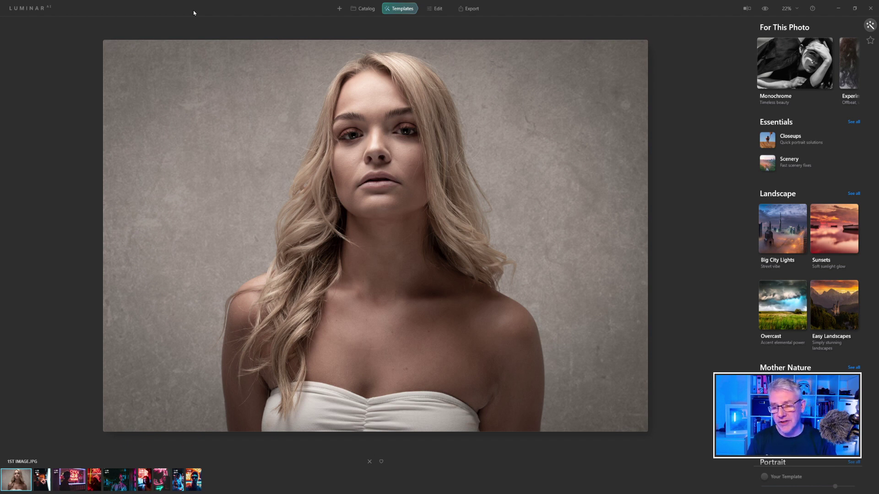
Browse the available template categories and open the Experimental collection suggested for this photo.
scroll(806, 97, "right", 3)
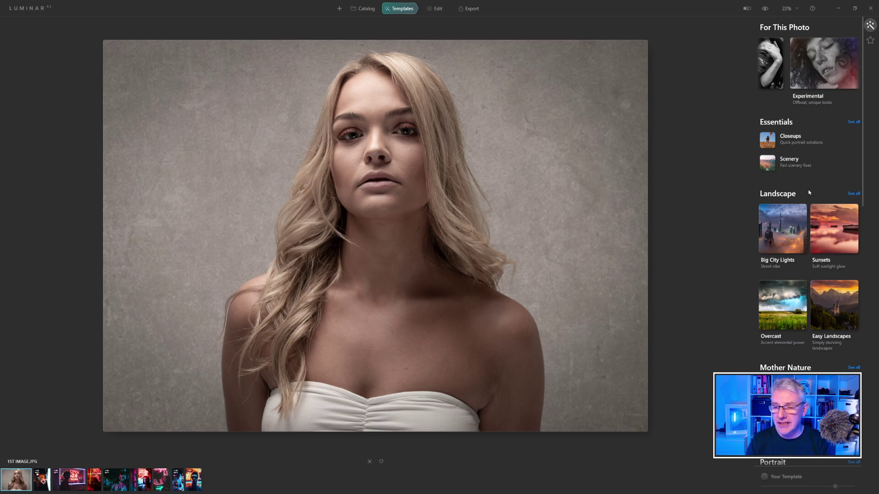
scroll(813, 227, "down", 6)
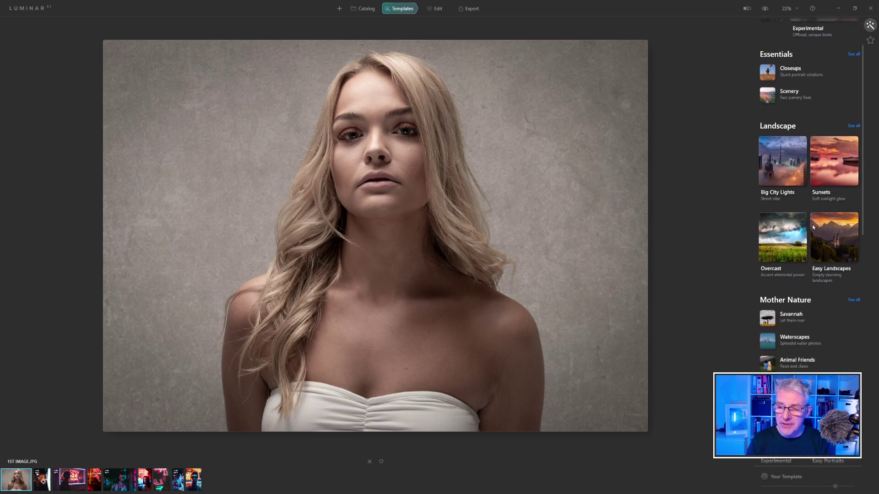
scroll(813, 227, "down", 4)
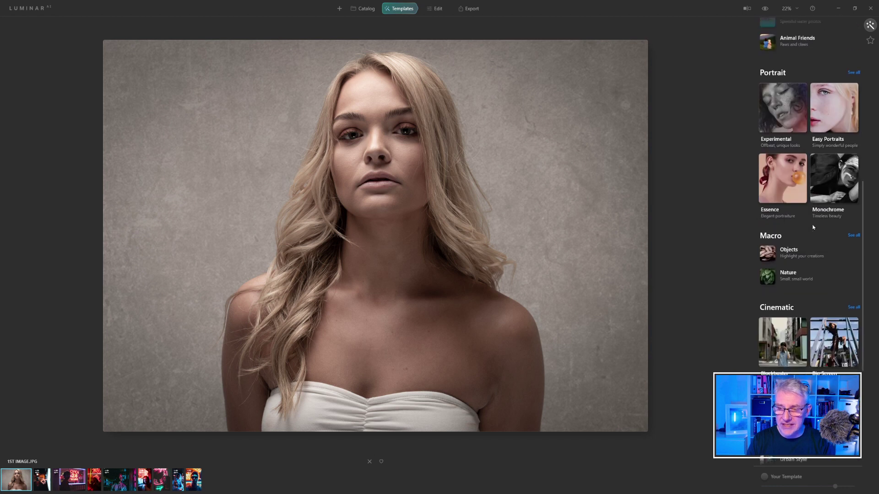
scroll(813, 227, "down", 3)
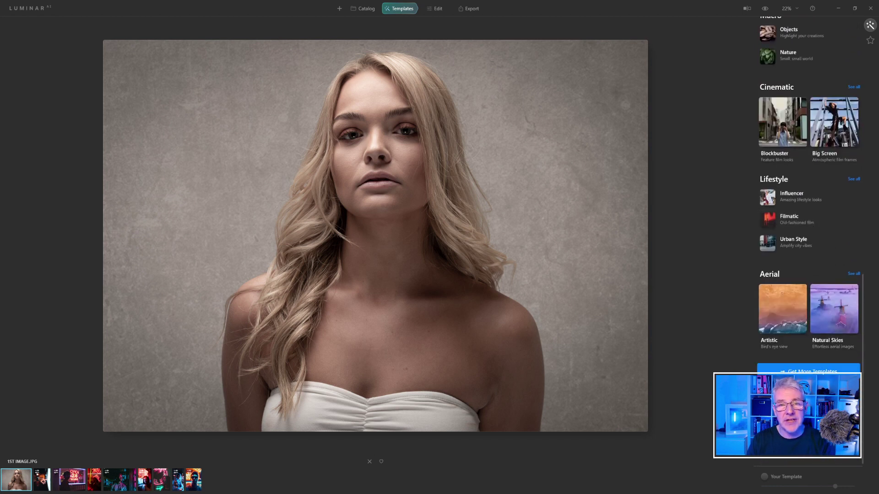
scroll(766, 135, "up", 12)
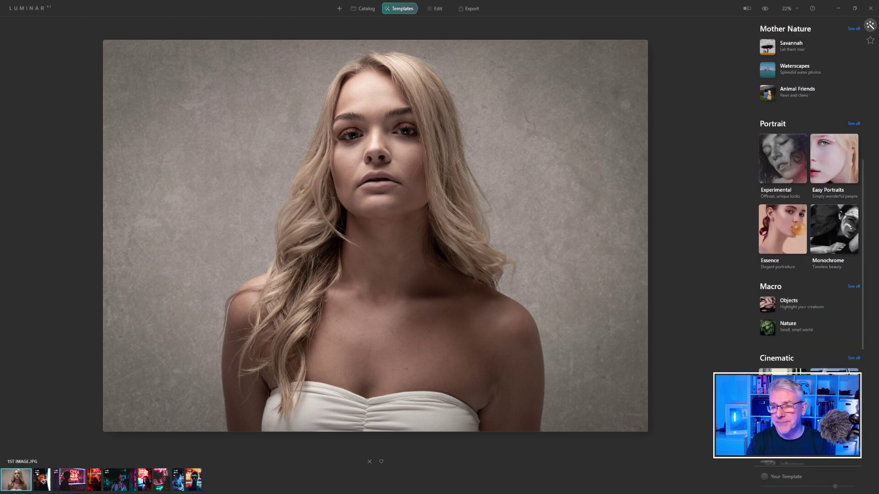
scroll(810, 138, "up", 2)
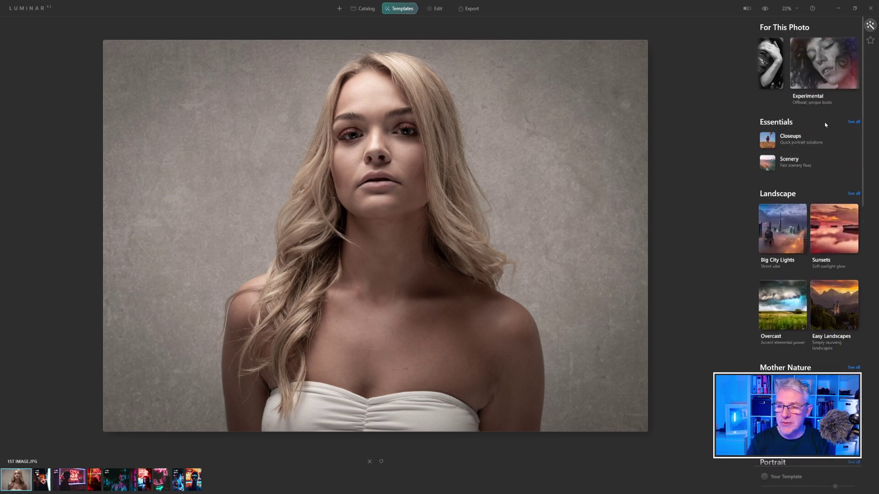
left_click(825, 73)
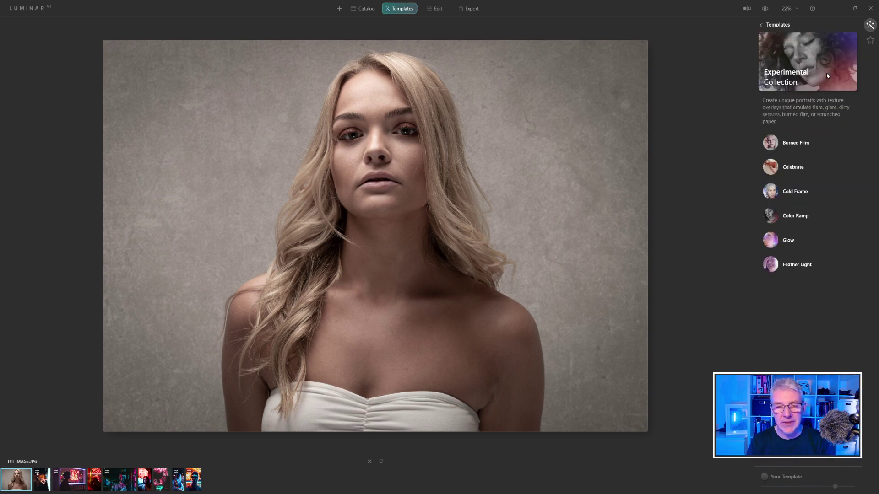
Try the Celebrate, Cold Frame, Color Ramp, Glow and Feather Light templates on the portrait.
left_click(801, 170)
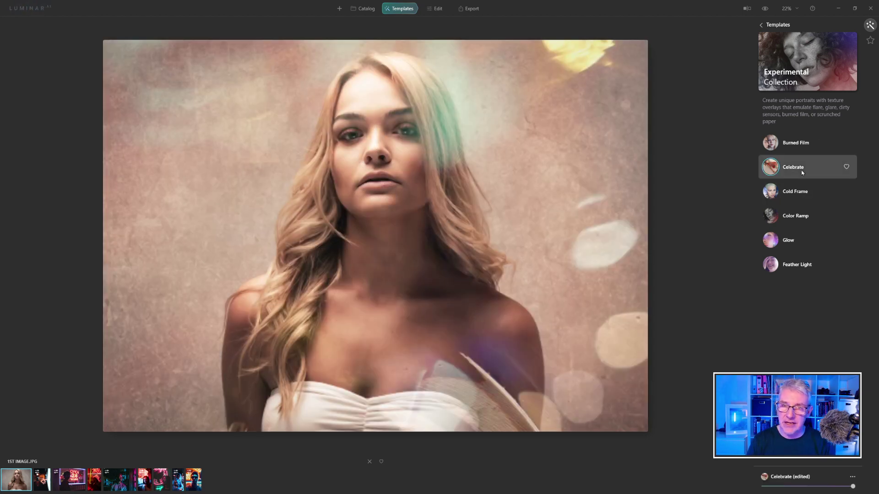
left_click(805, 191)
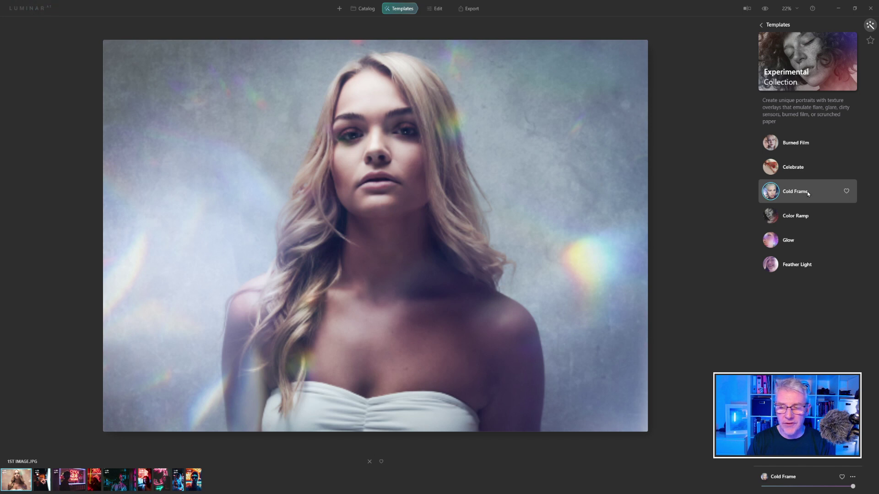
left_click(807, 216)
left_click(799, 240)
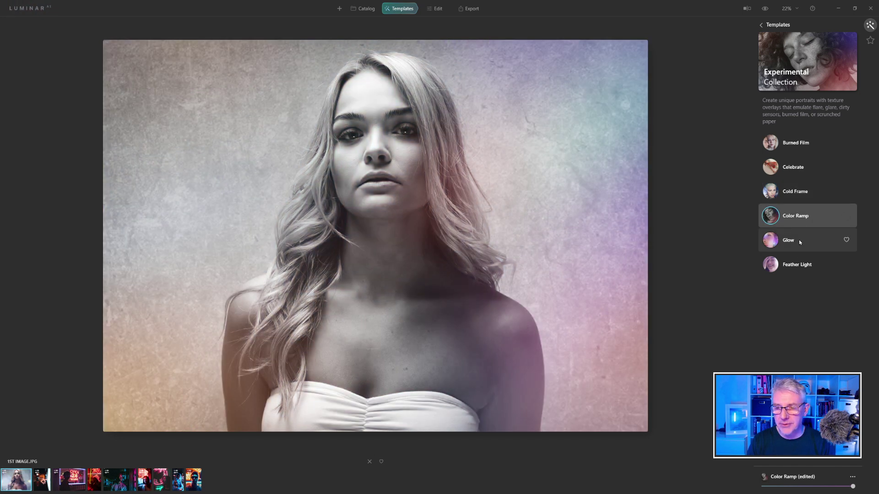
left_click(801, 265)
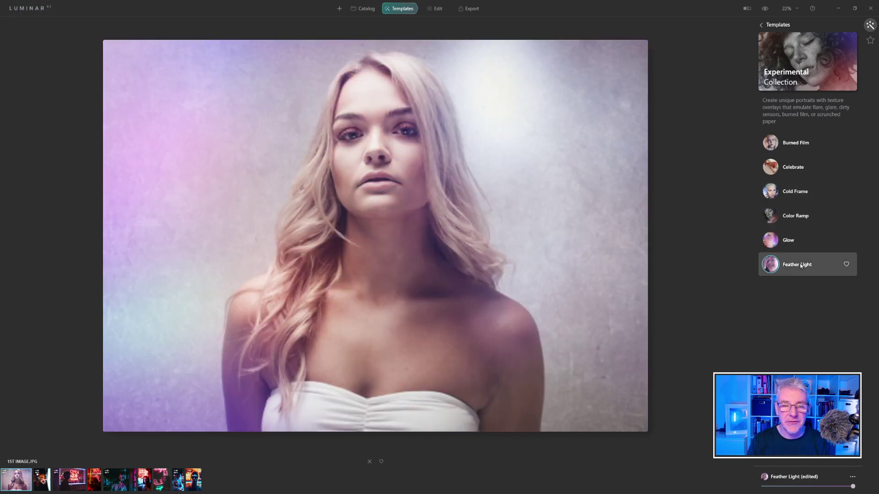
Apply the Burned Film template to the portrait and switch to the editing tools.
left_click(804, 149)
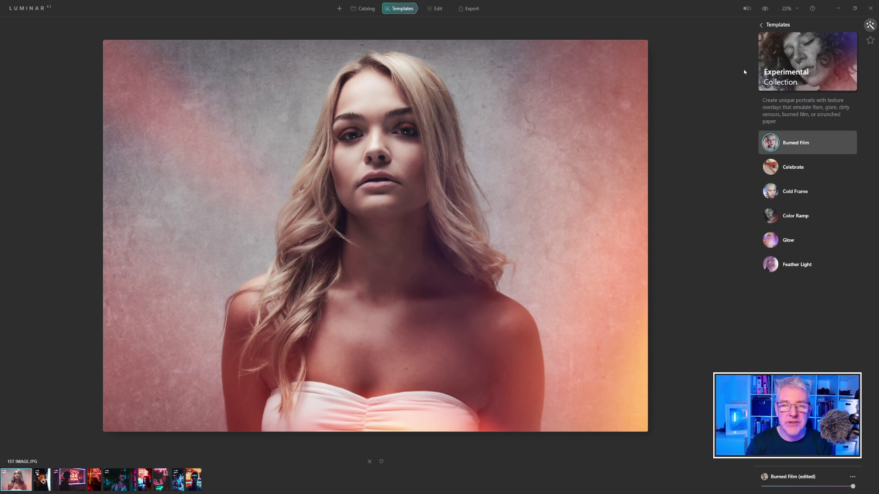
left_click(436, 8)
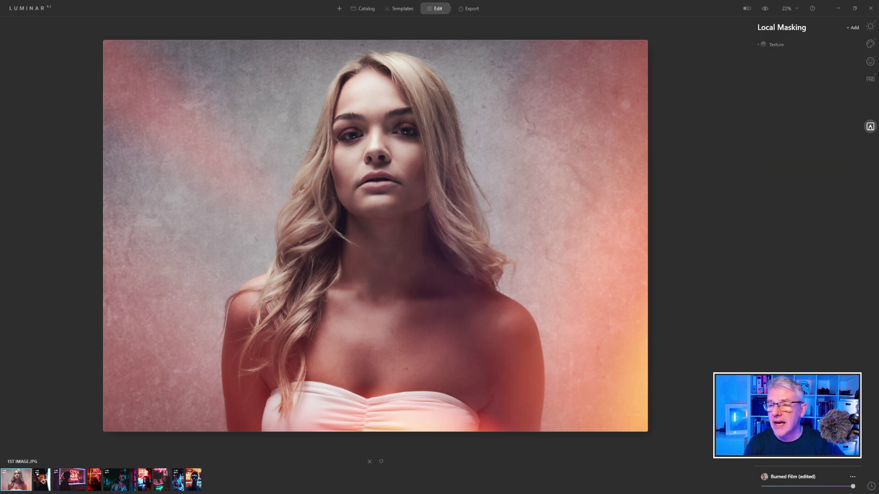
Add a Texture local mask and load the AI 2 image from the AI Textures folder into it.
left_click(852, 29)
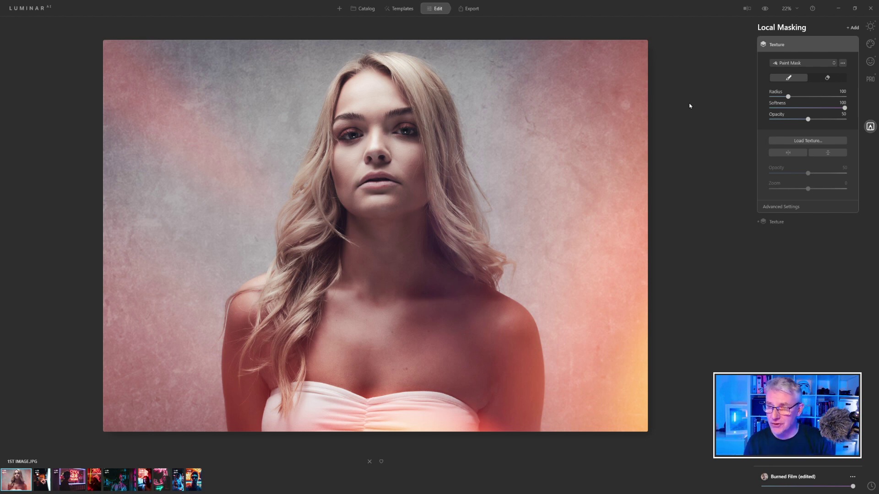
left_click(820, 143)
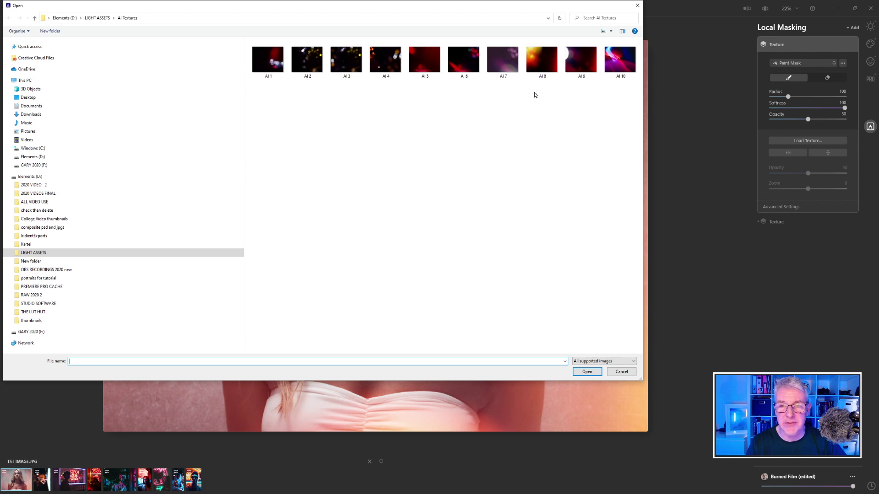
left_click(317, 74)
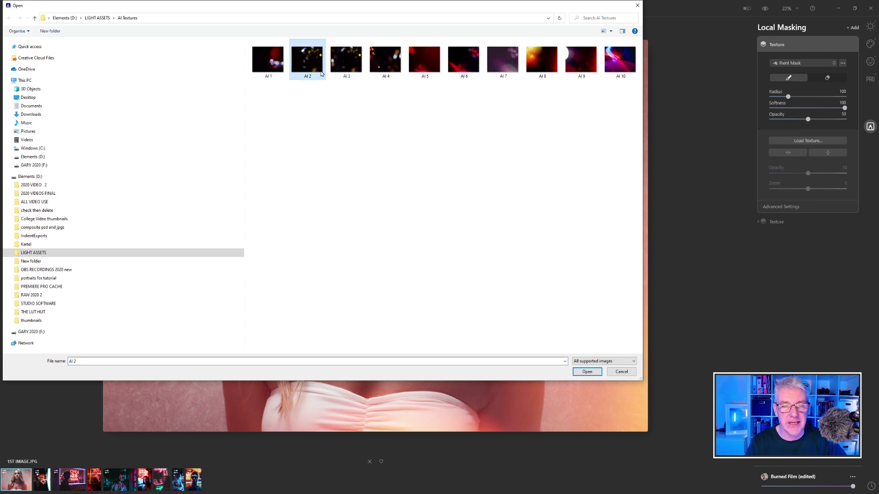
left_click(589, 371)
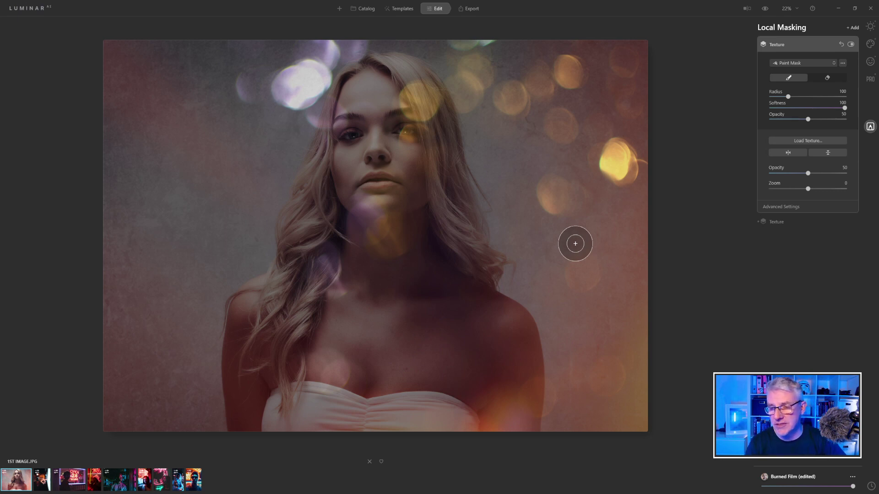
Set the texture's blend mode to Screen in its advanced settings.
left_click(782, 209)
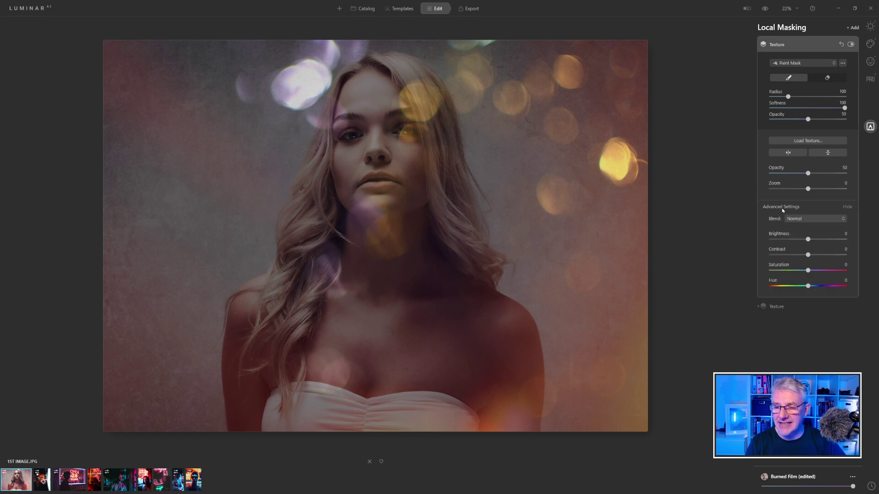
left_click(811, 219)
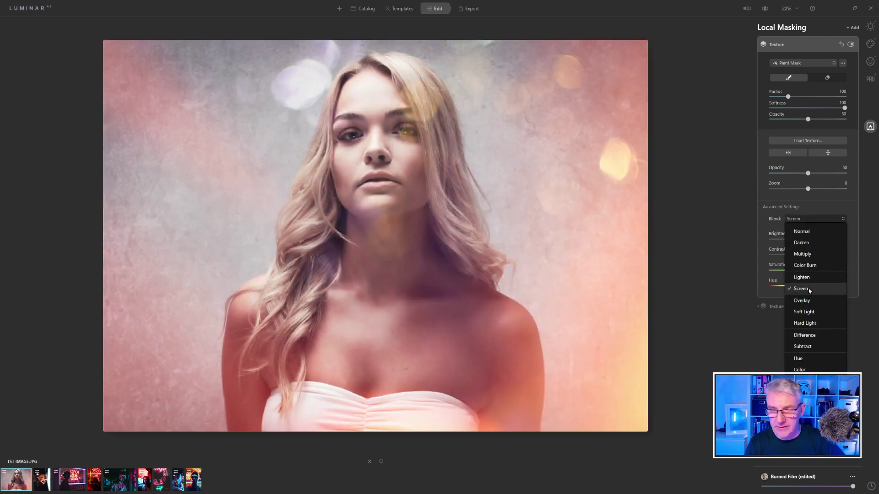
left_click(810, 290)
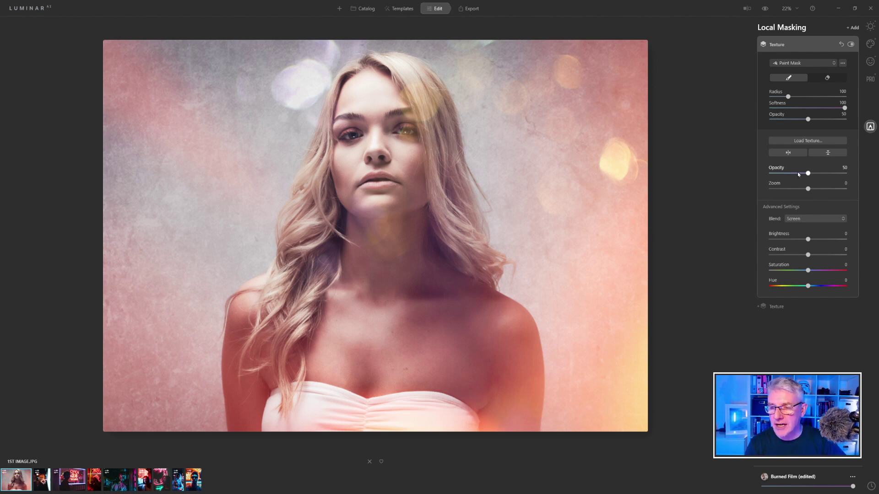
Try the texture at opacity 67, brightness -5, saturation 100 and hue -37, resetting each setting to its default.
mouse_move(808, 173)
left_mouse_down()
mouse_move(845, 175)
mouse_move(773, 180)
mouse_move(820, 181)
left_mouse_up()
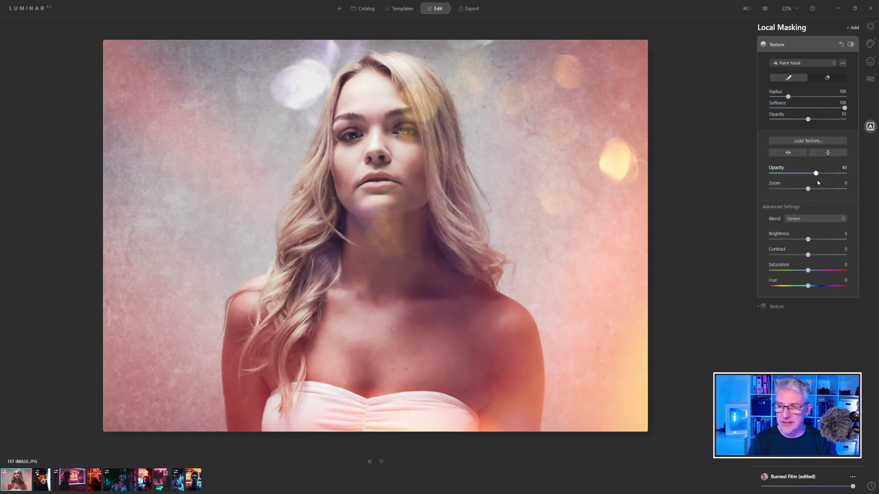
mouse_move(810, 240)
left_mouse_down()
mouse_move(786, 241)
mouse_move(831, 243)
mouse_move(806, 242)
left_mouse_up()
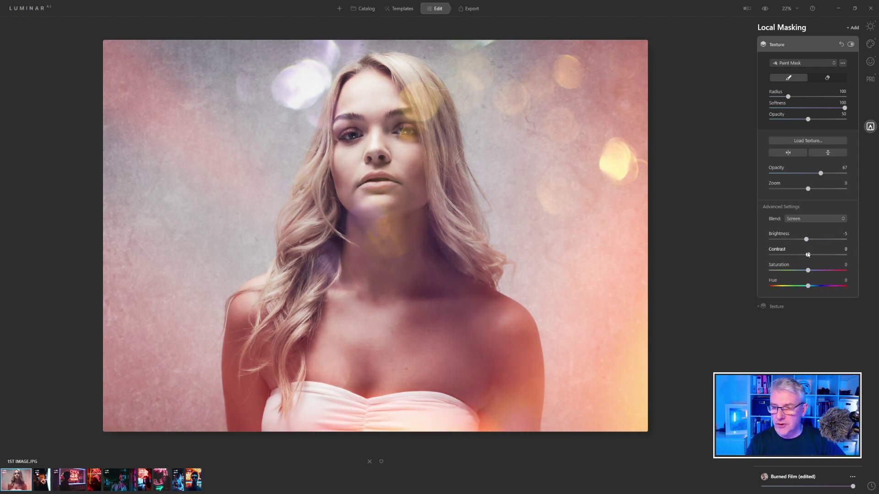
double_click(806, 238)
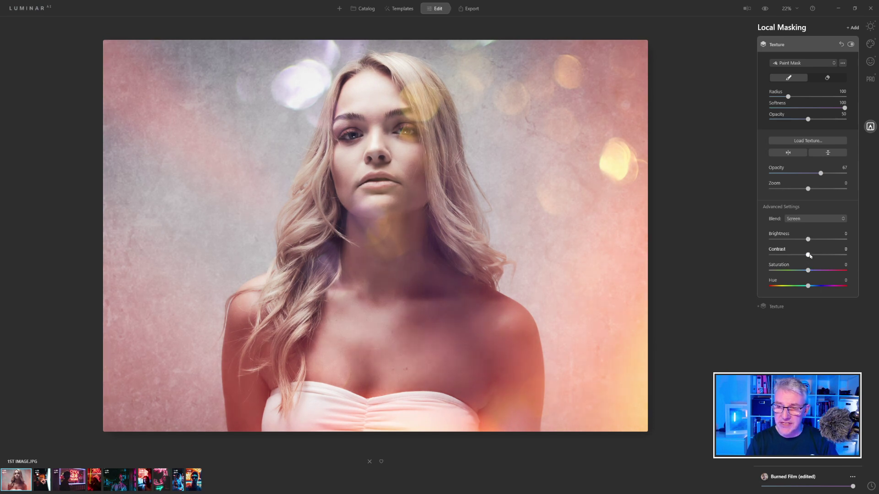
left_click_drag(808, 270, 776, 271)
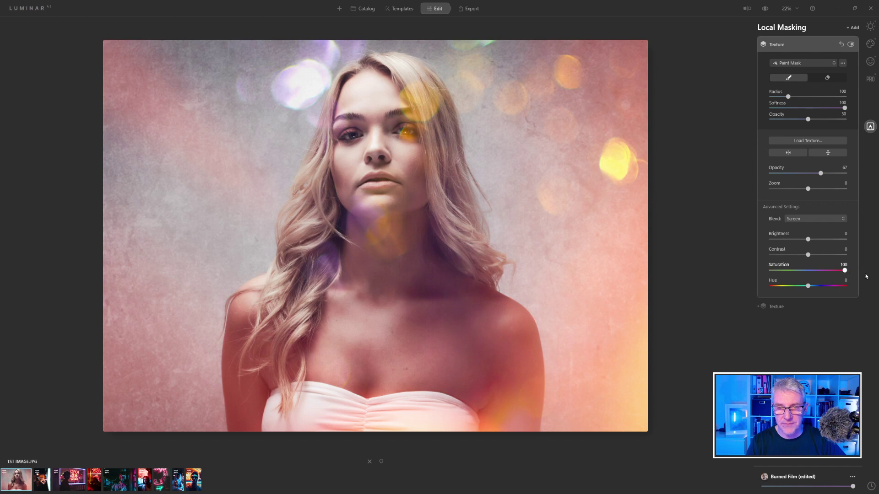
double_click(813, 274)
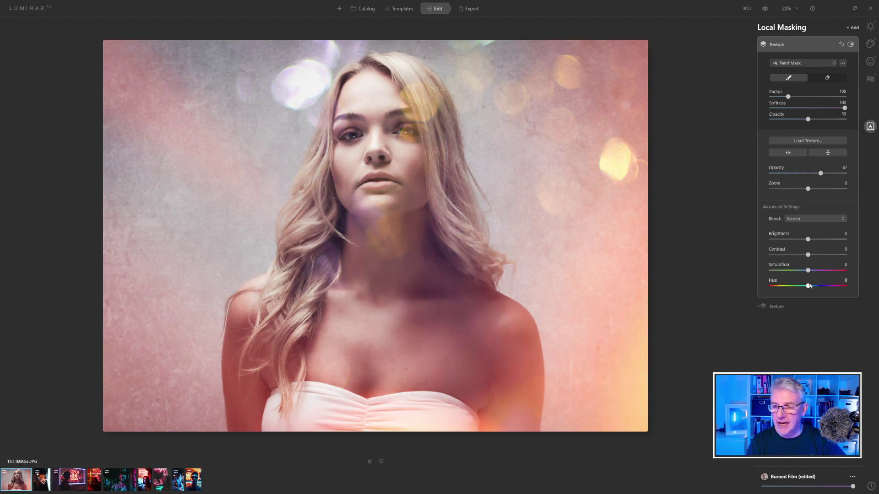
mouse_move(809, 287)
left_mouse_down()
mouse_move(839, 287)
mouse_move(801, 286)
left_mouse_up()
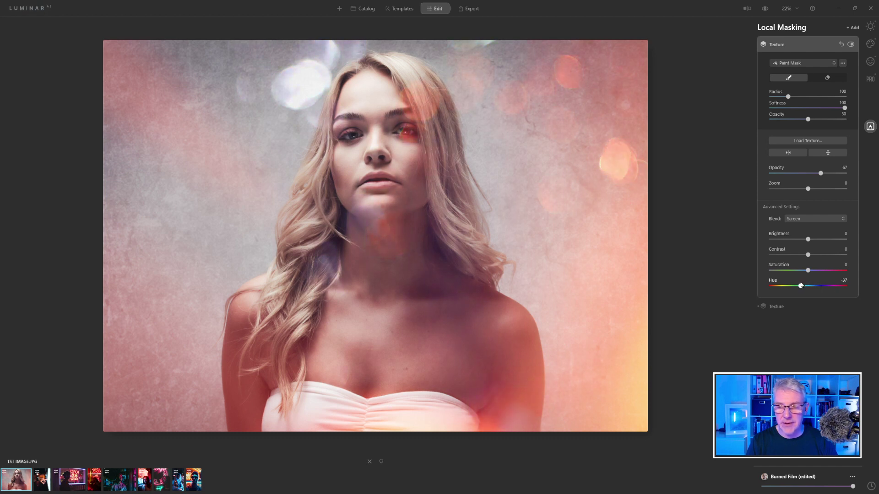
left_click(809, 177)
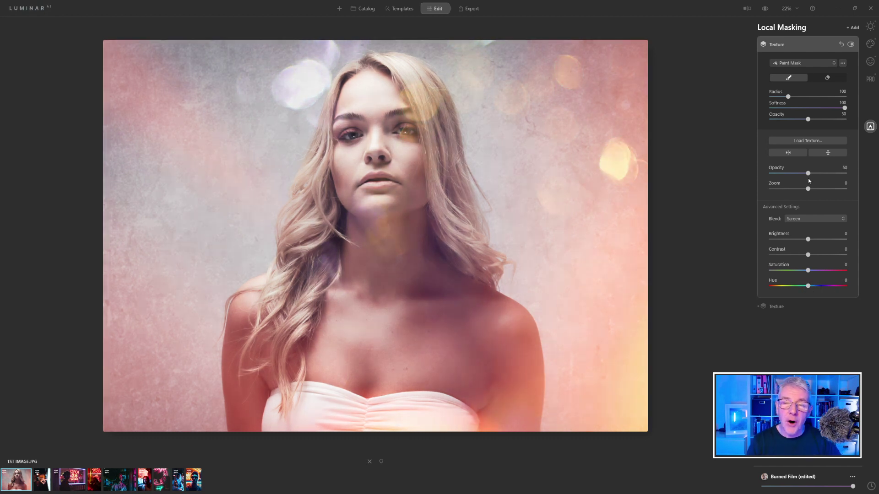
Set the texture's opacity to 49, then leave local masking for the Essentials tools and compare the portrait before and after.
mouse_move(809, 175)
left_mouse_down()
mouse_move(825, 175)
mouse_move(797, 175)
mouse_move(807, 174)
left_mouse_up()
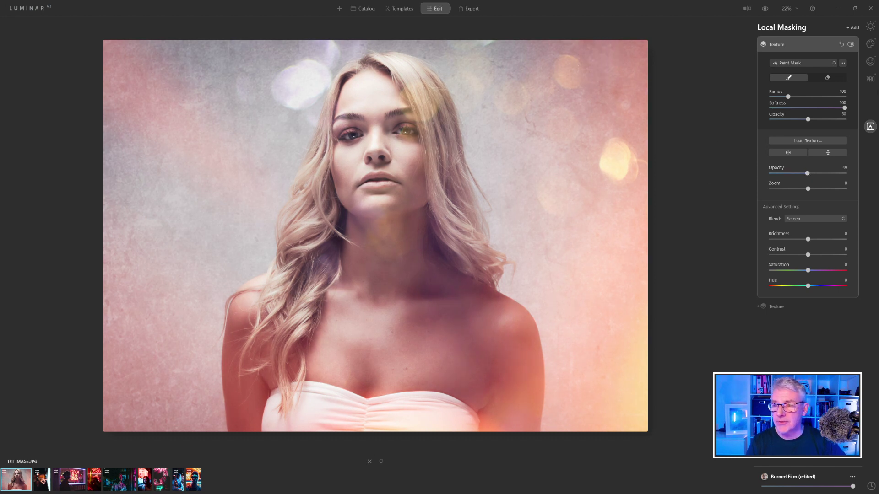
left_click(870, 26)
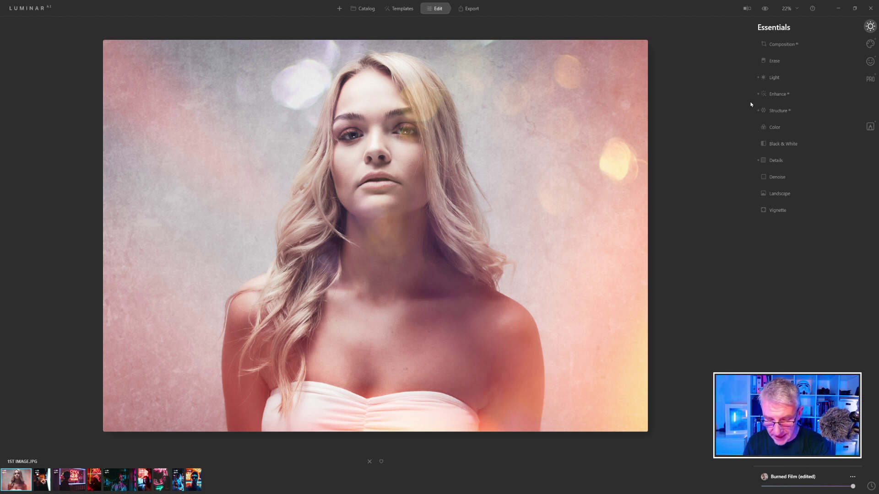
key("backslash")
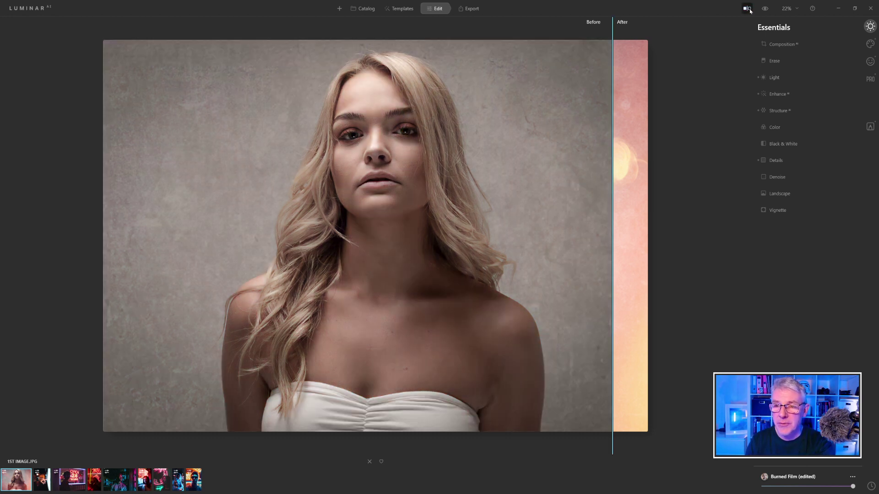
Sweep the before/after divider across the whole studio portrait to compare the edit, then close the comparison.
left_click_drag(612, 183, 80, 195)
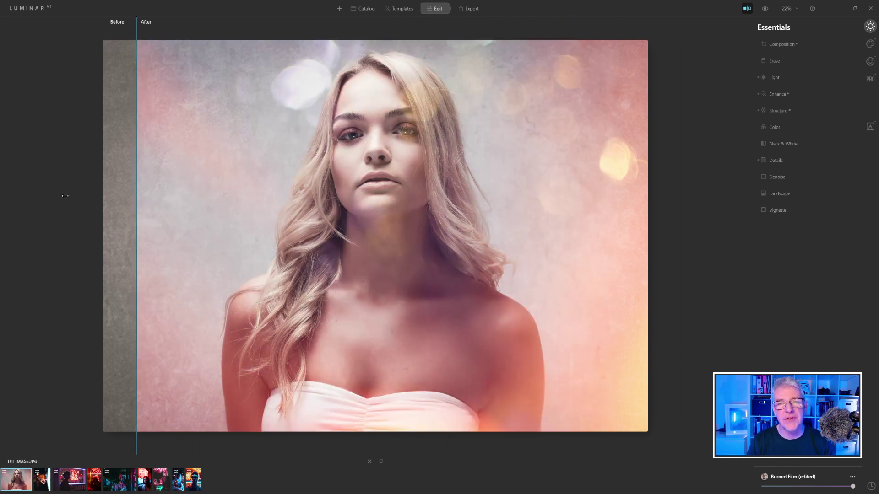
left_click_drag(65, 195, 442, 204)
key("backslash")
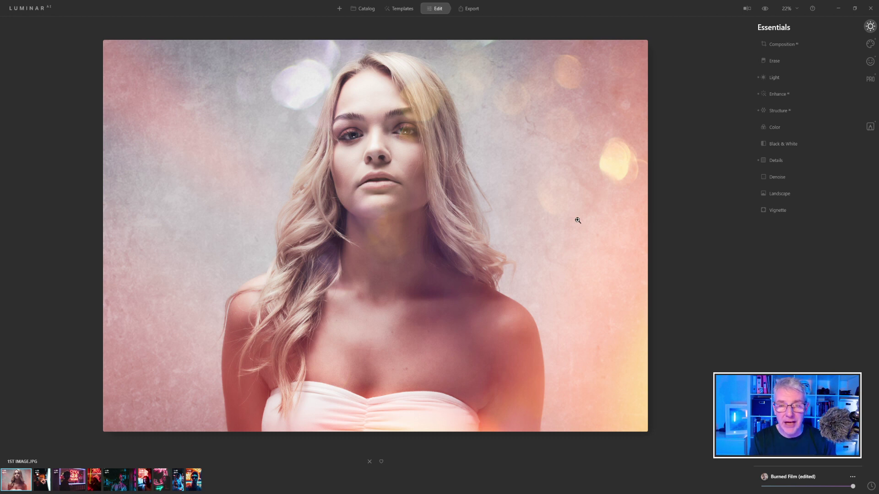
Open the neon street portrait of the man in glasses and try the Influencer collection's Cozy Den template before applying Evening Glow.
left_click(123, 480)
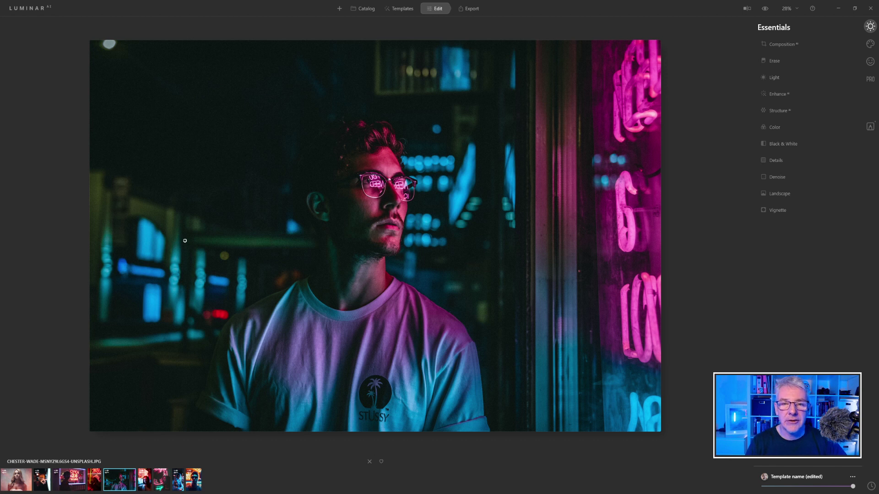
left_click(391, 10)
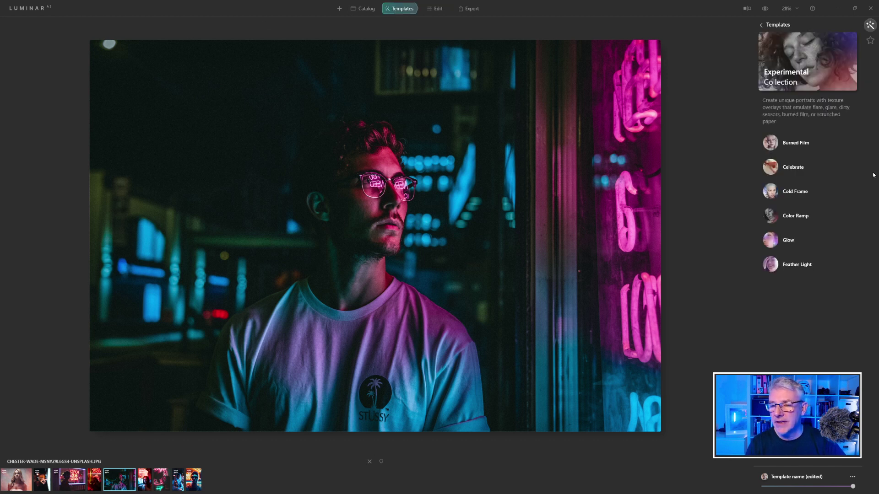
left_click(762, 25)
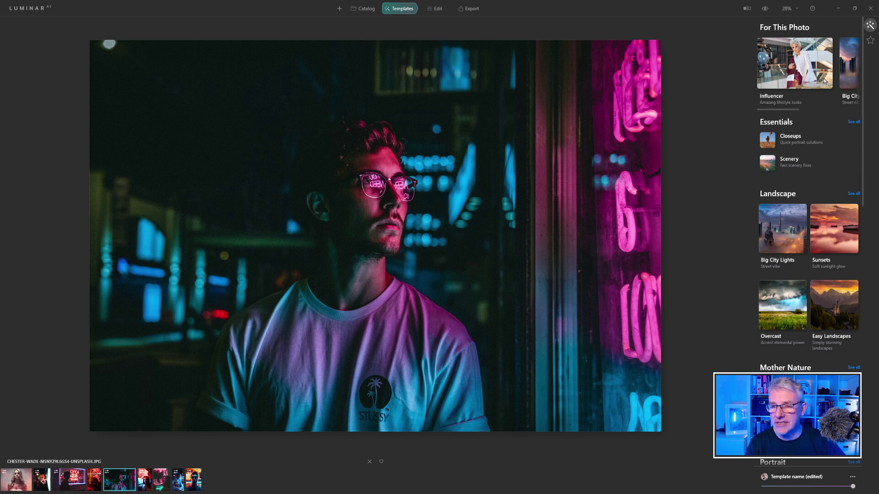
left_click(792, 68)
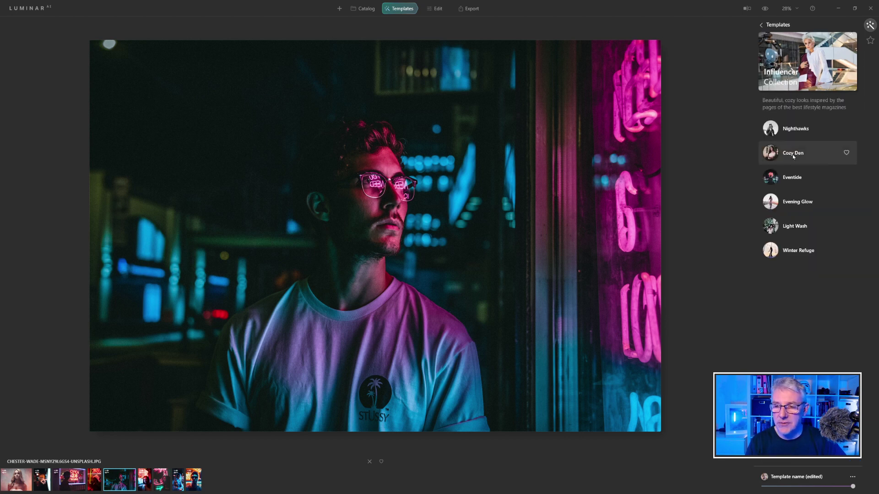
left_click(817, 158)
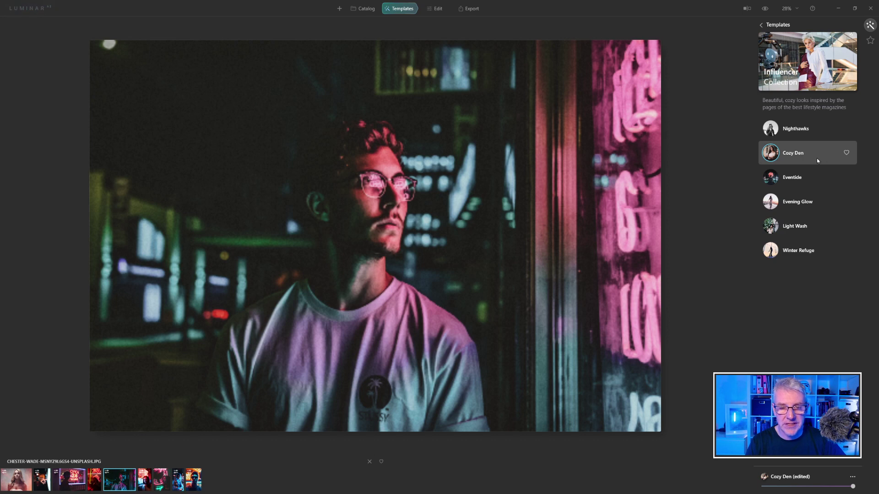
left_click(805, 209)
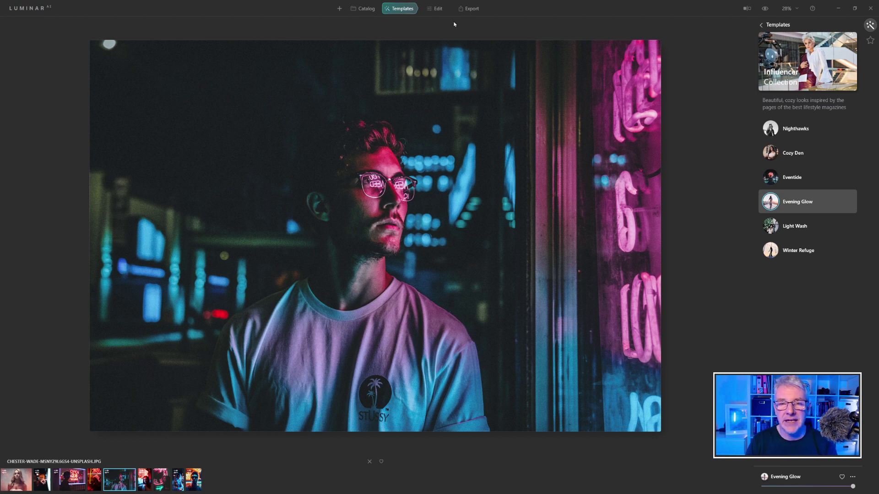
Add a Texture local mask to the neon street portrait and load the AI 7 image from the AI Textures folder.
left_click(437, 8)
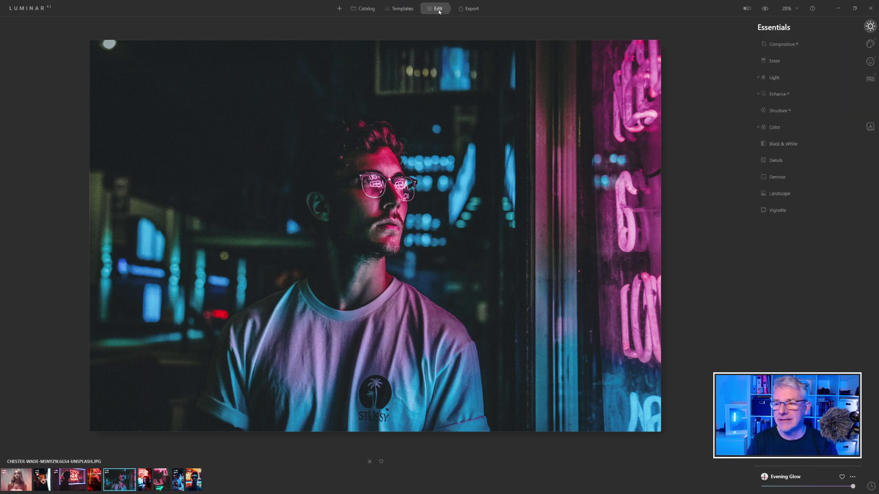
left_click(870, 127)
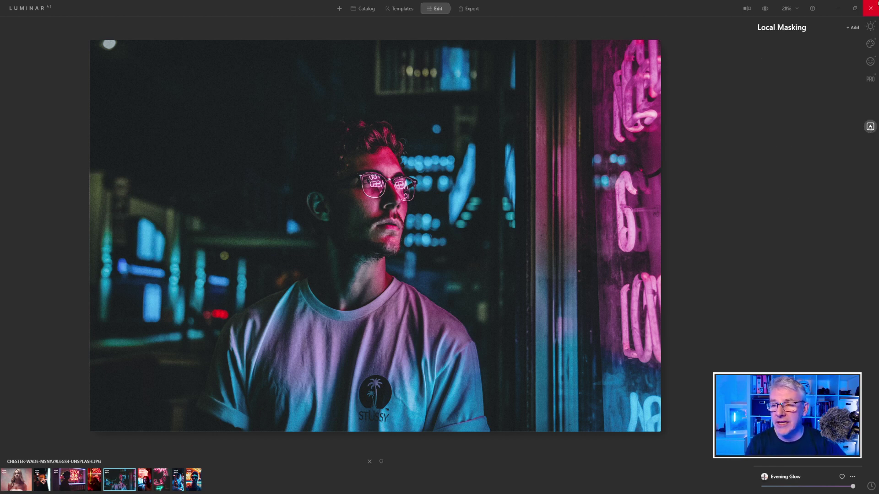
left_click(847, 28)
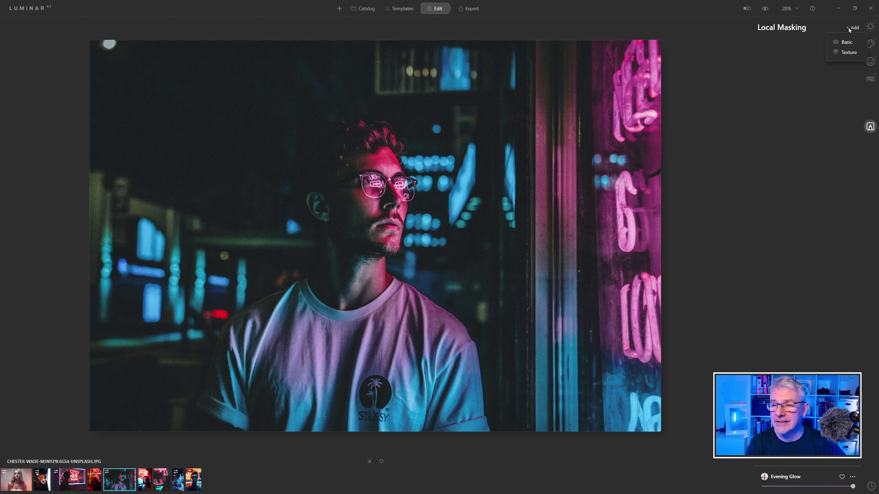
left_click(846, 57)
left_click(800, 144)
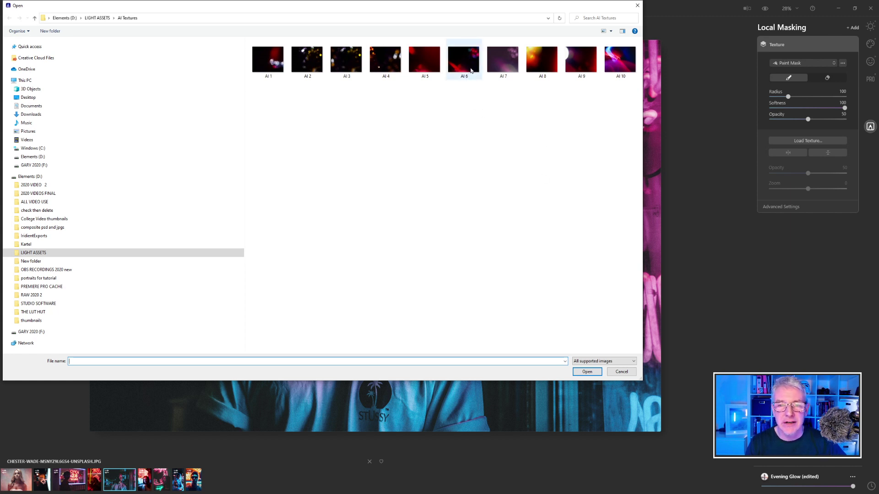
left_click(502, 61)
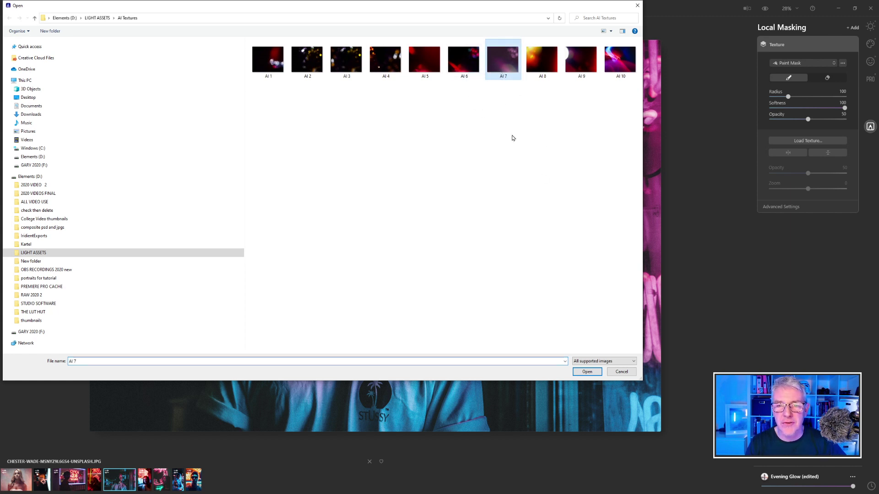
left_click(587, 372)
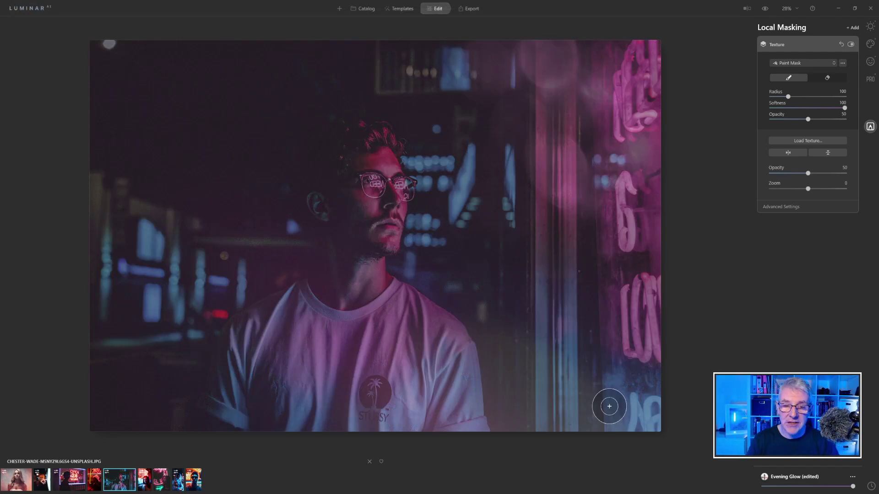
Set the AI 7 texture's blend mode to Screen and its opacity to 95.
left_click(794, 208)
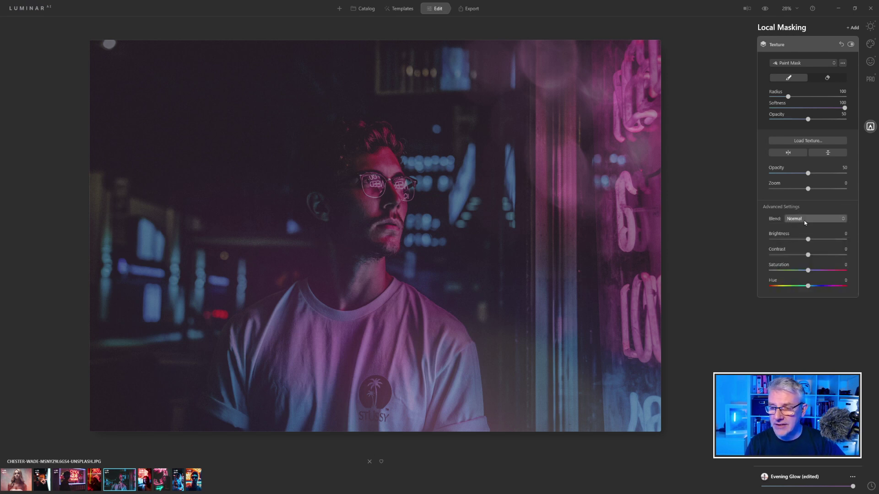
left_click(805, 223)
left_click(806, 289)
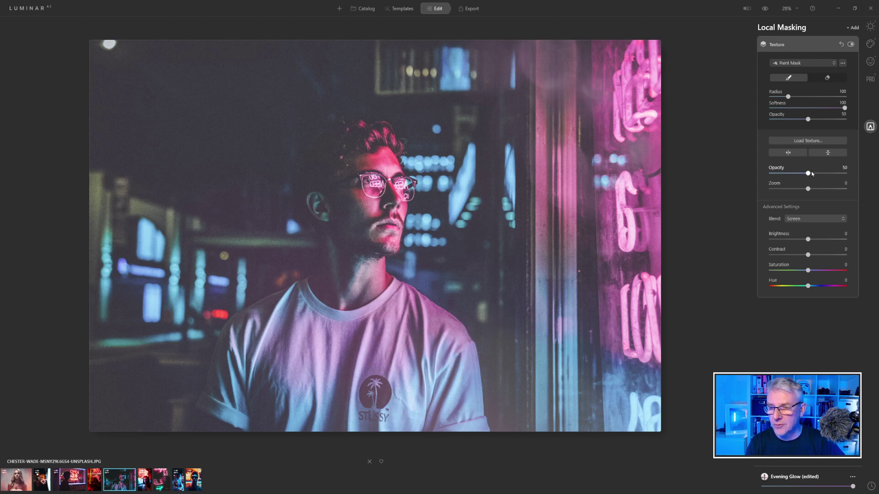
left_click_drag(811, 172, 841, 186)
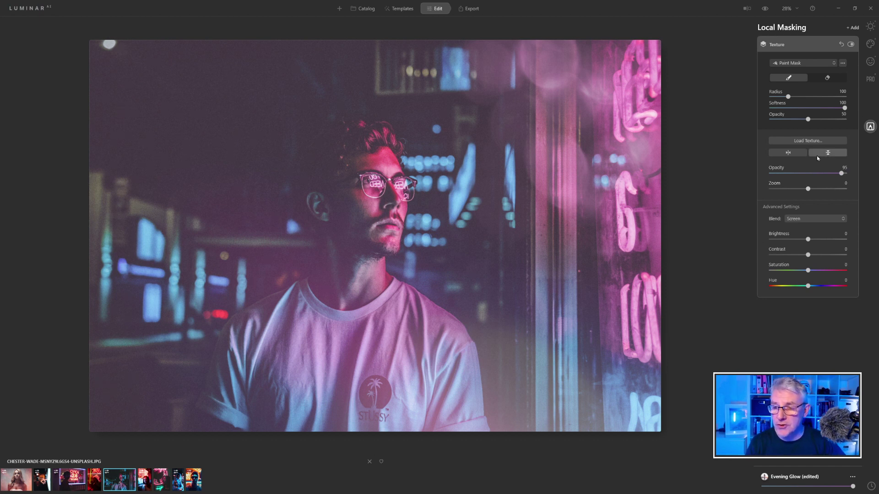
Try flipping the texture vertically and horizontally, then return it to its original orientation.
left_click(830, 155)
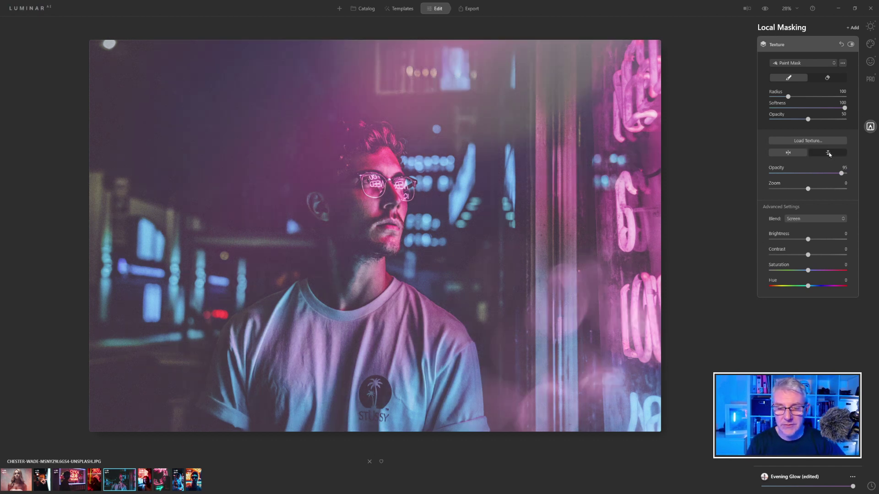
left_click(788, 154)
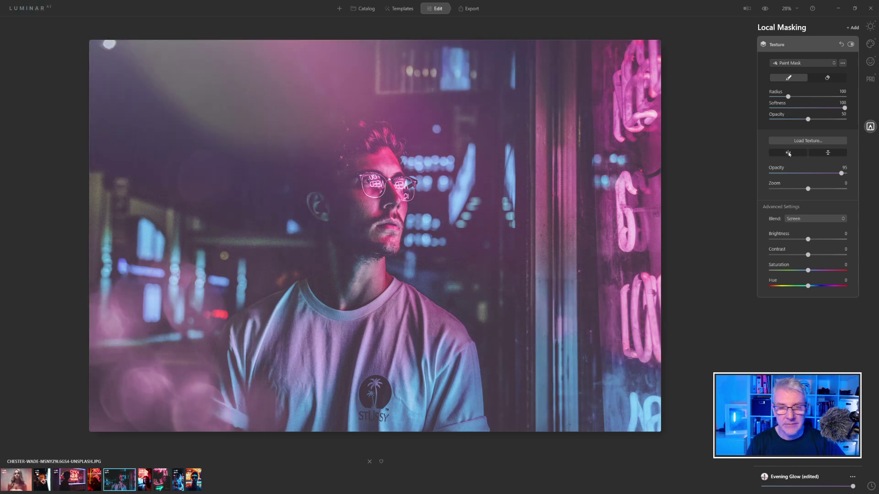
left_click(788, 153)
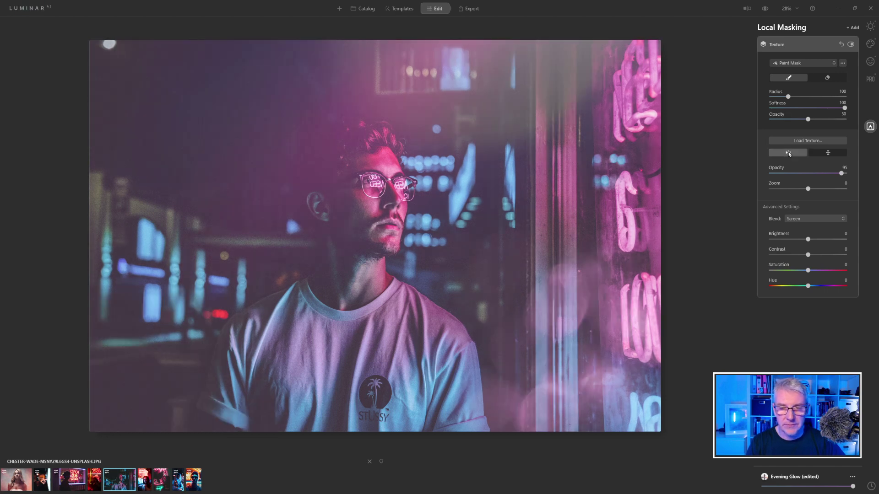
left_click(826, 155)
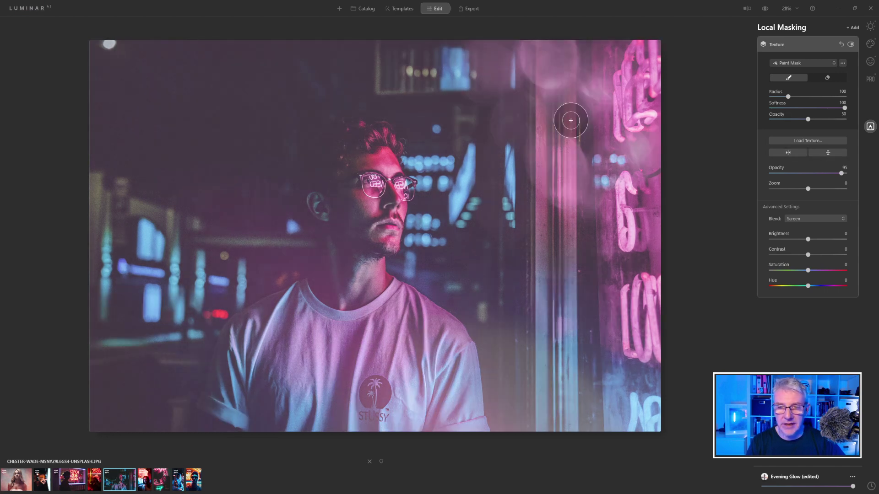
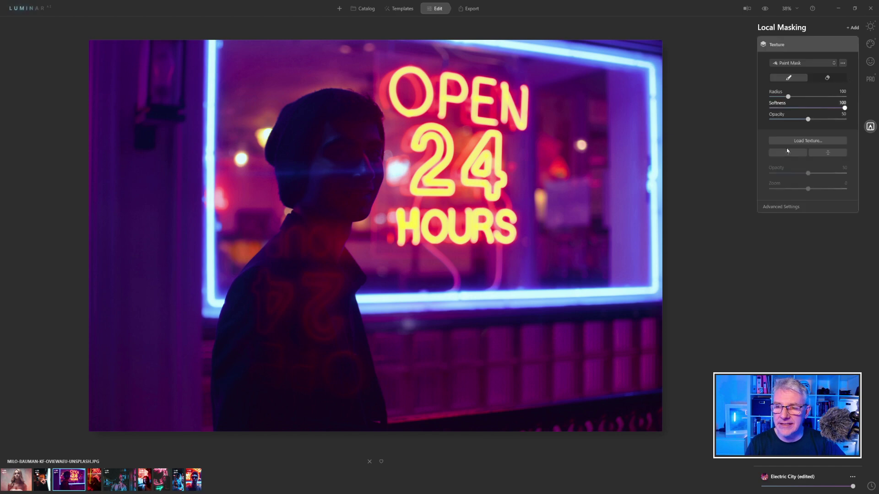
Load the AI 10 image into the Open 24 Hours photo's texture mask and set its blend mode to Screen.
left_click(822, 139)
left_click(620, 59)
left_click(586, 372)
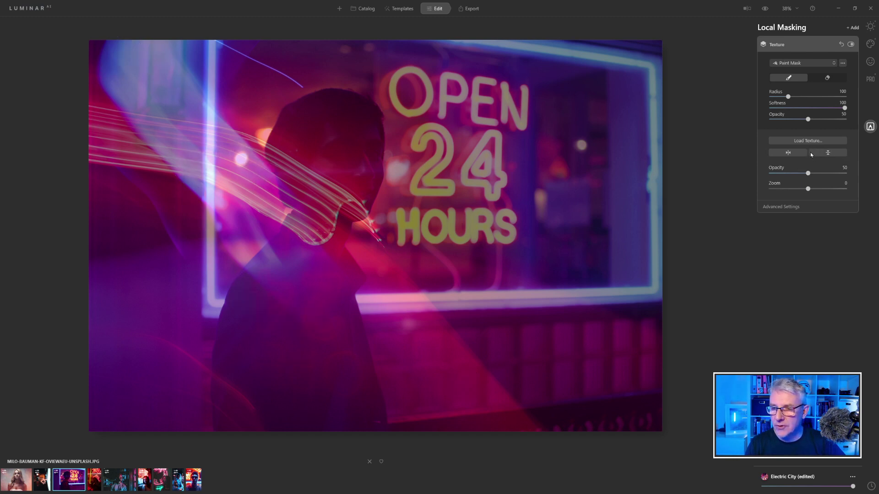
left_click(807, 206)
left_click(812, 219)
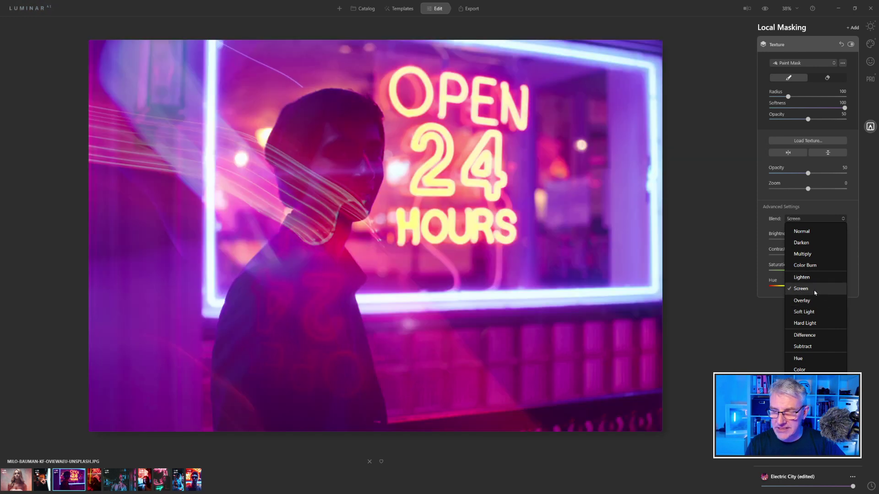
left_click(813, 291)
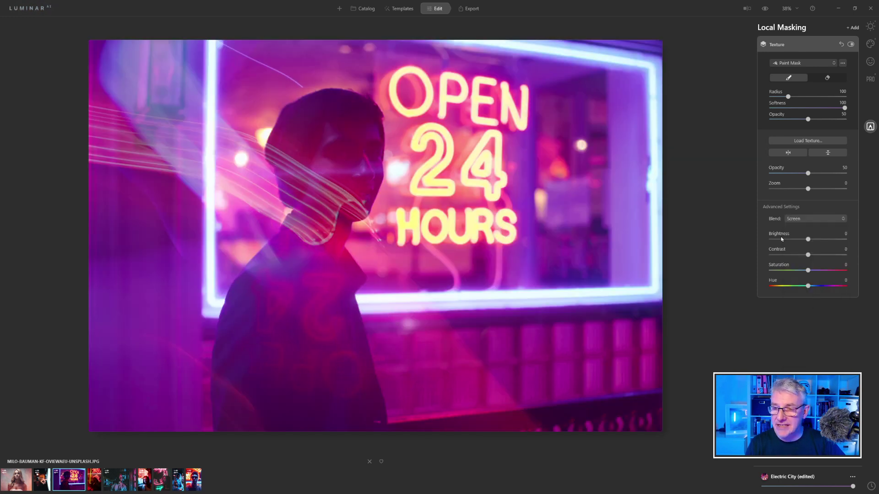
Flip the AI 10 texture horizontally, and set its zoom to 51 and hue to -52.
left_click(787, 153)
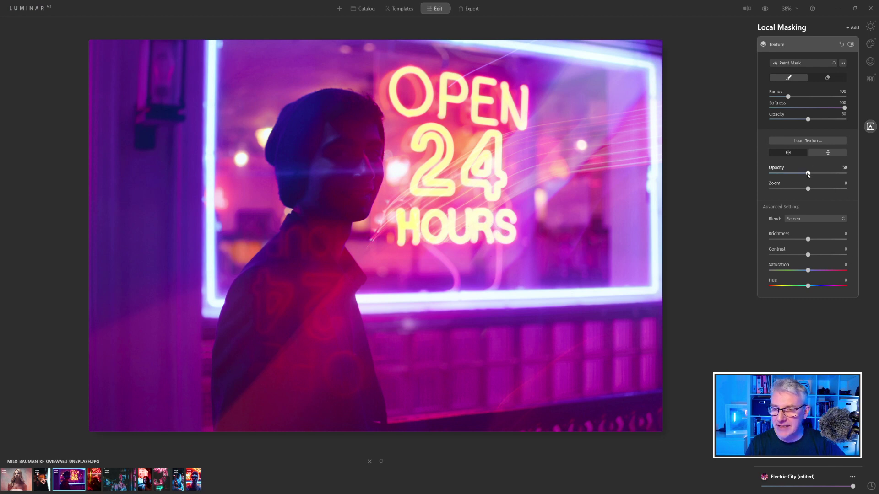
left_click_drag(808, 188, 827, 189)
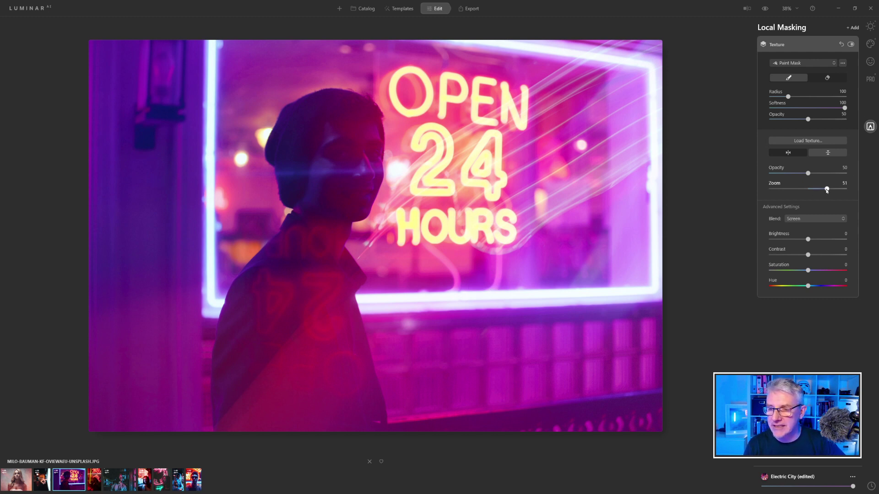
left_click_drag(809, 287, 800, 288)
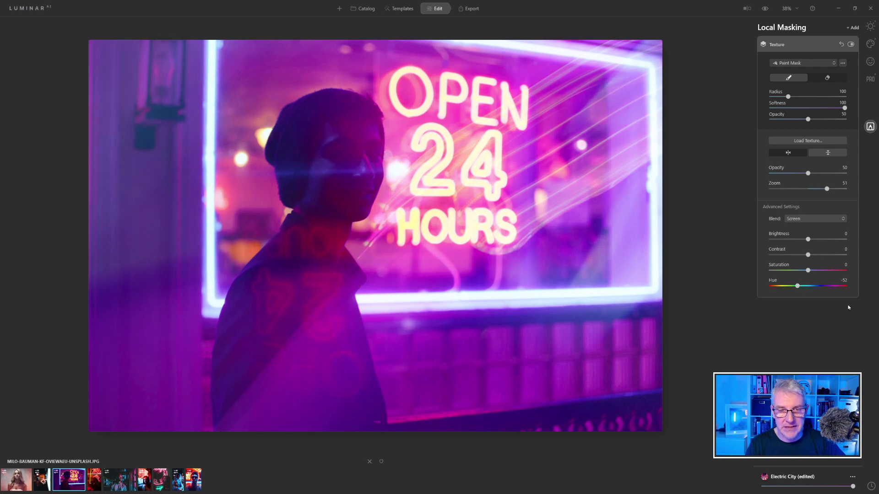
Leave local masking for the Essentials tools and compare the Open 24 Hours photo before and after the edit.
left_click(870, 27)
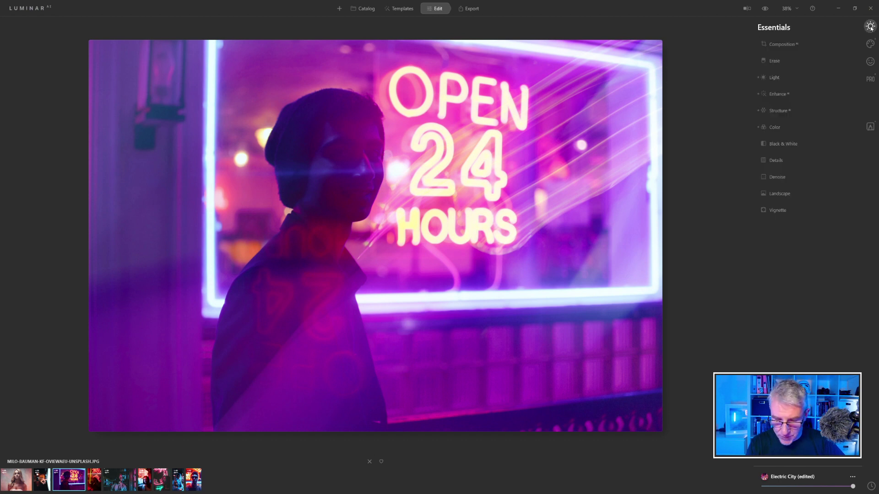
key("shift+backslash")
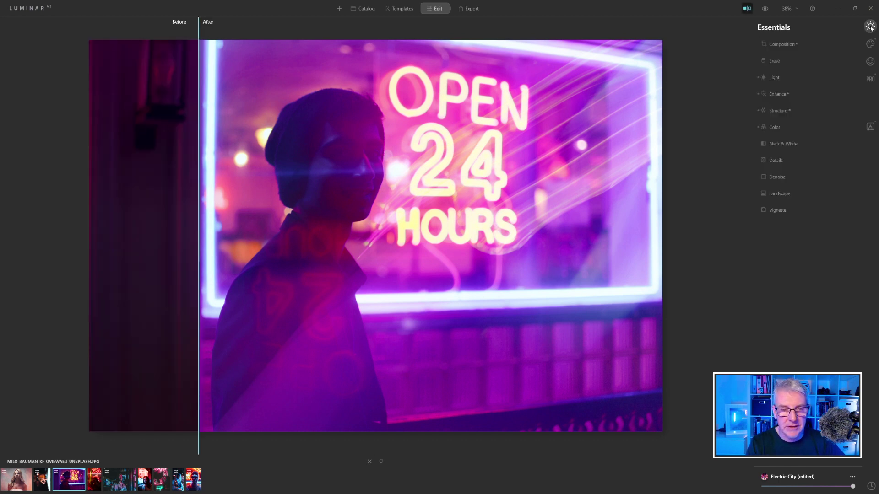
left_click_drag(200, 81, 5, 112)
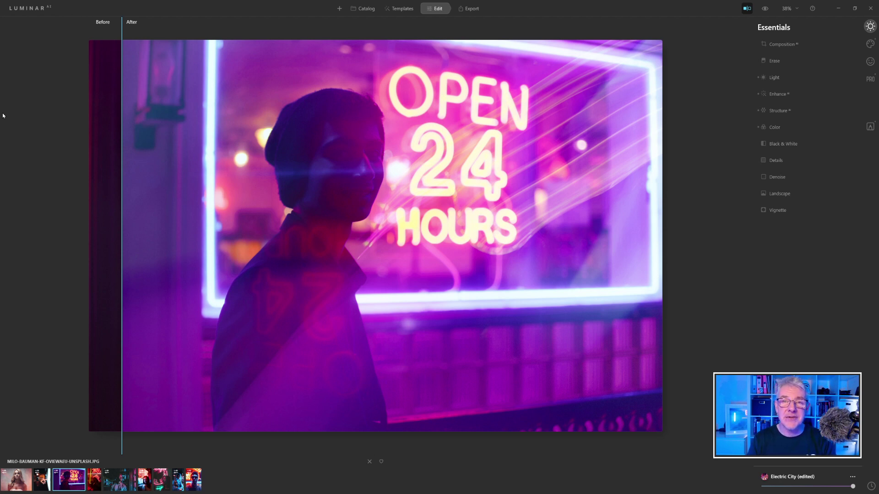
key("backslash")
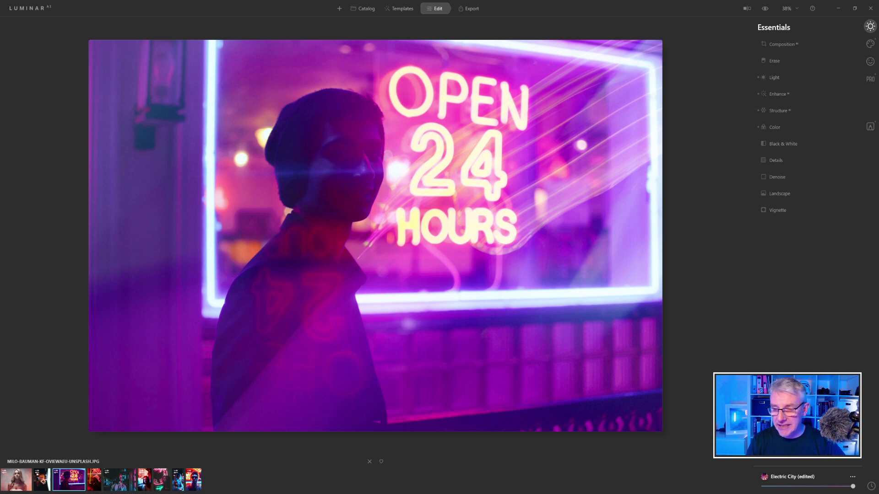
Add a second texture mask to the Open 24 Hours photo in local masking and load the AI 4 image into it.
left_click(871, 126)
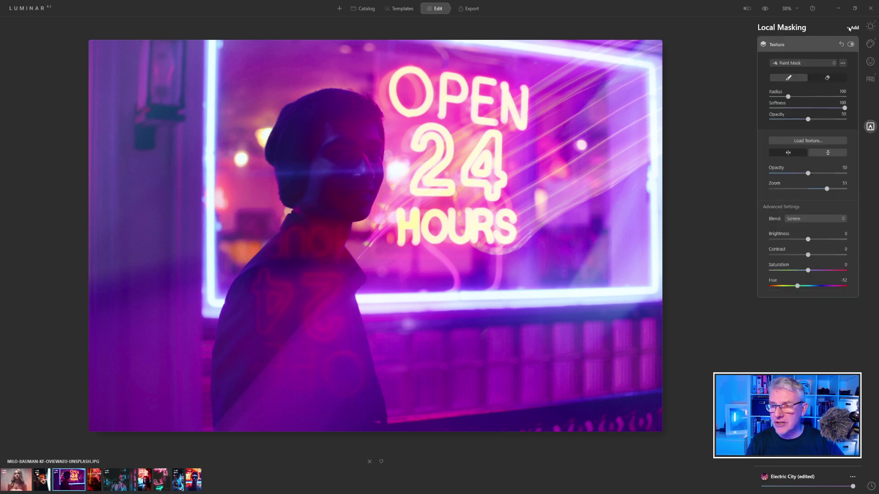
left_click(852, 28)
left_click(849, 53)
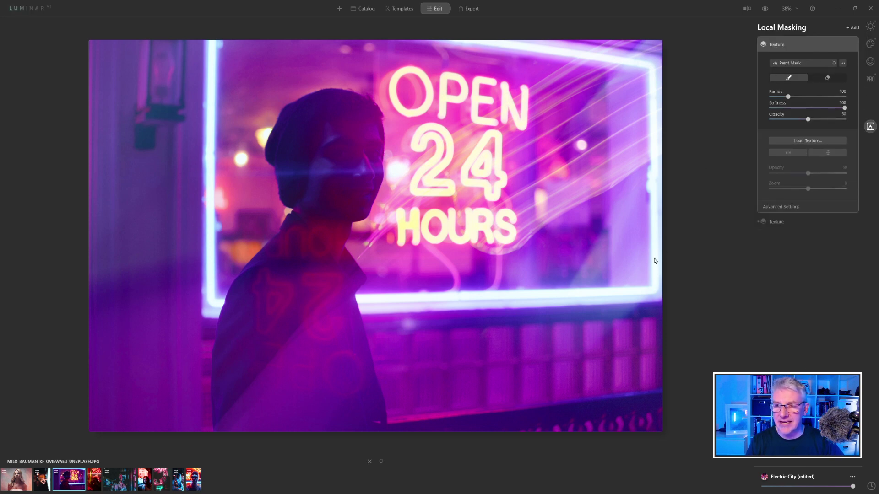
left_click(807, 141)
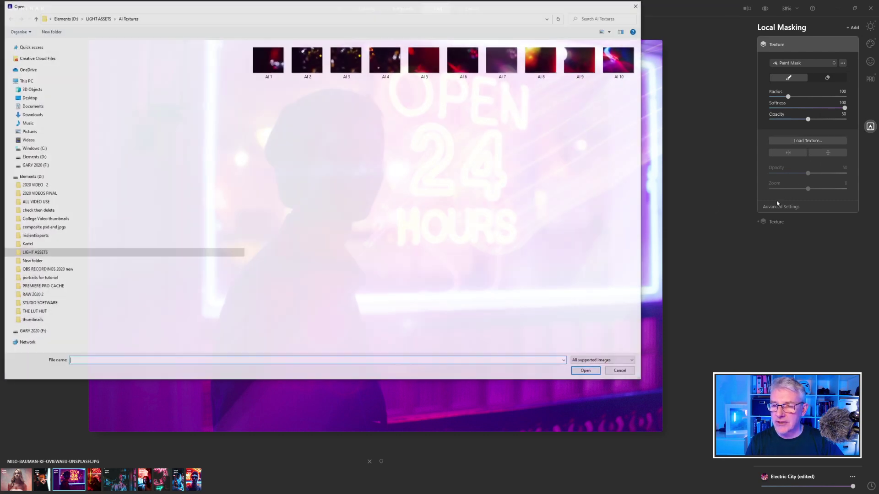
left_click(395, 64)
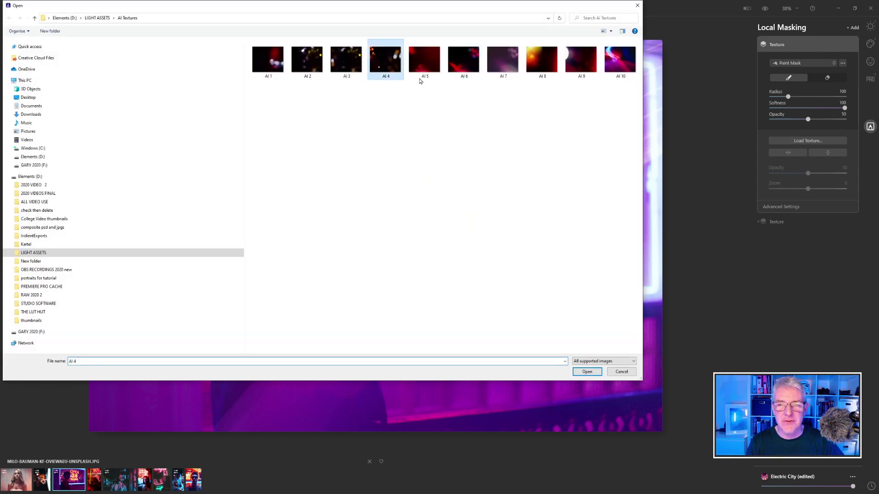
left_click(586, 372)
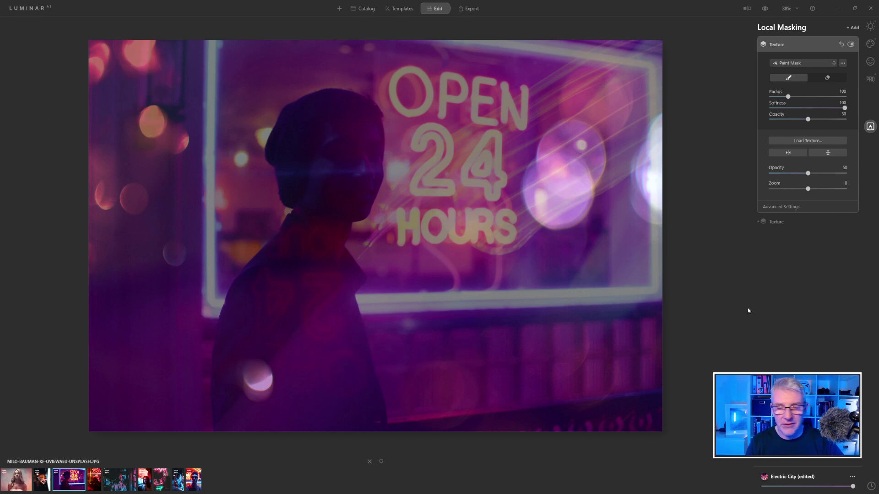
Set the AI 4 texture's blend mode to Screen and raise the texture's opacity.
left_click(794, 205)
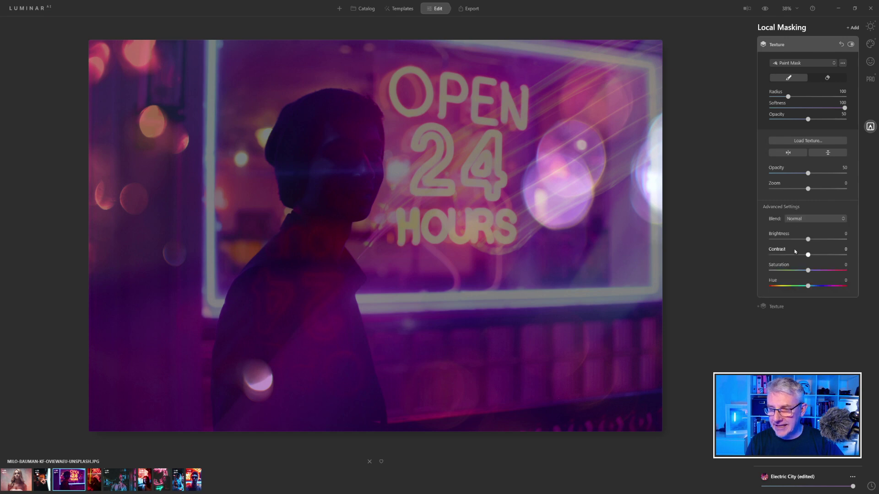
left_click(826, 219)
left_click(810, 289)
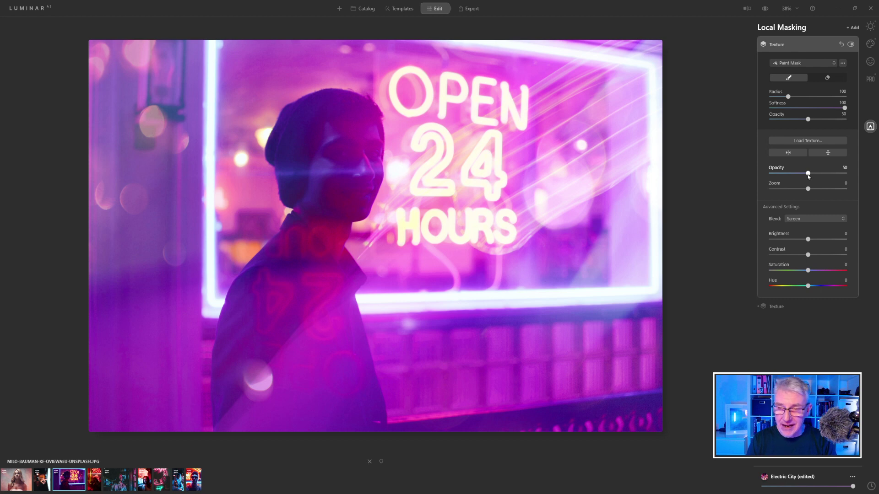
left_click_drag(808, 174, 846, 176)
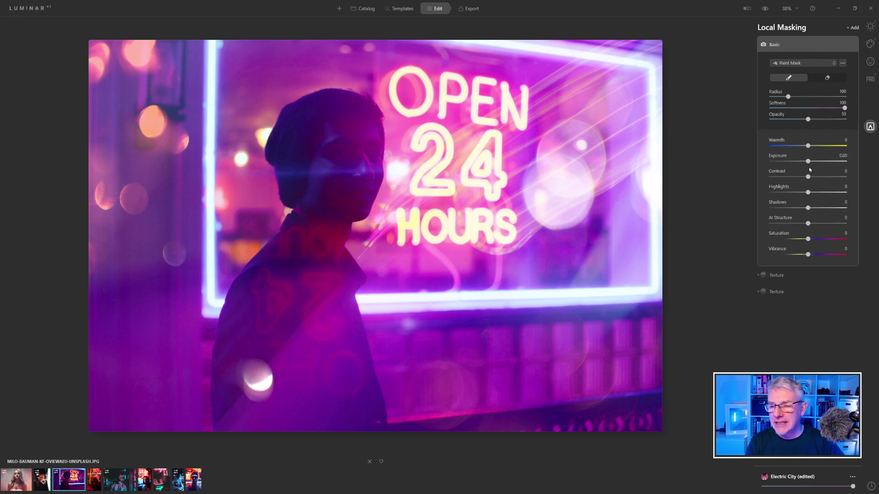
Set the Basic mask's exposure to -1.02, contrast 10, highlights 20, shadows 42, vibrance -26 and AI Structure 26.
mouse_move(808, 162)
left_mouse_down()
mouse_move(801, 162)
mouse_move(815, 208)
mouse_move(823, 209)
left_mouse_up()
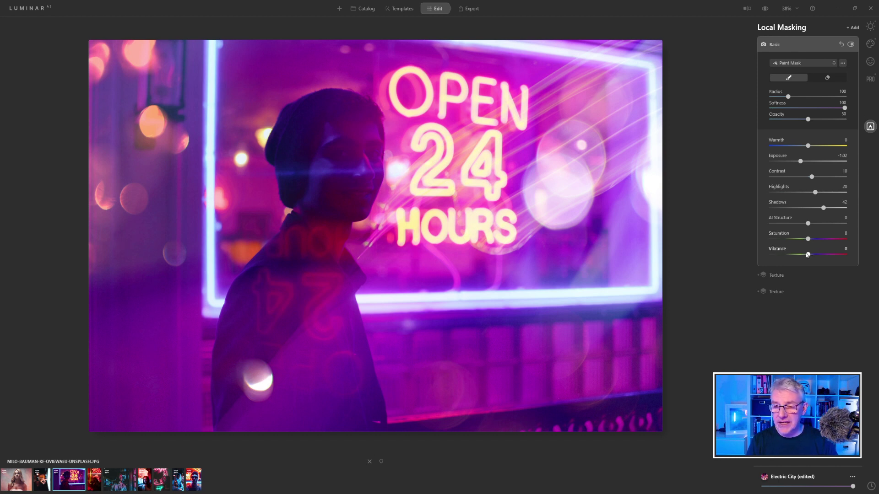
left_click_drag(807, 256, 798, 256)
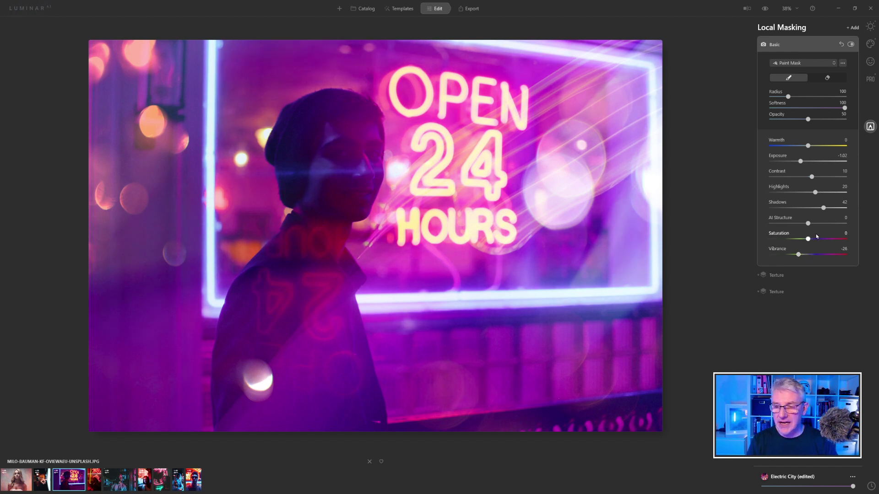
left_click_drag(808, 224, 817, 224)
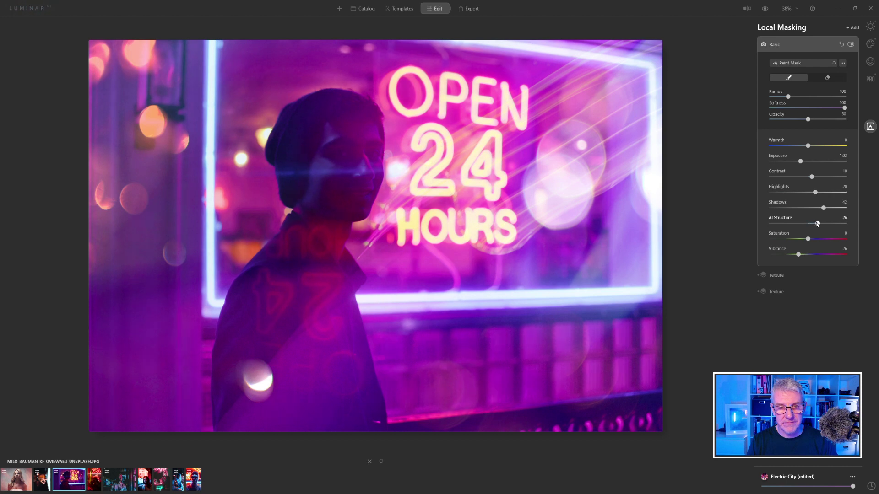